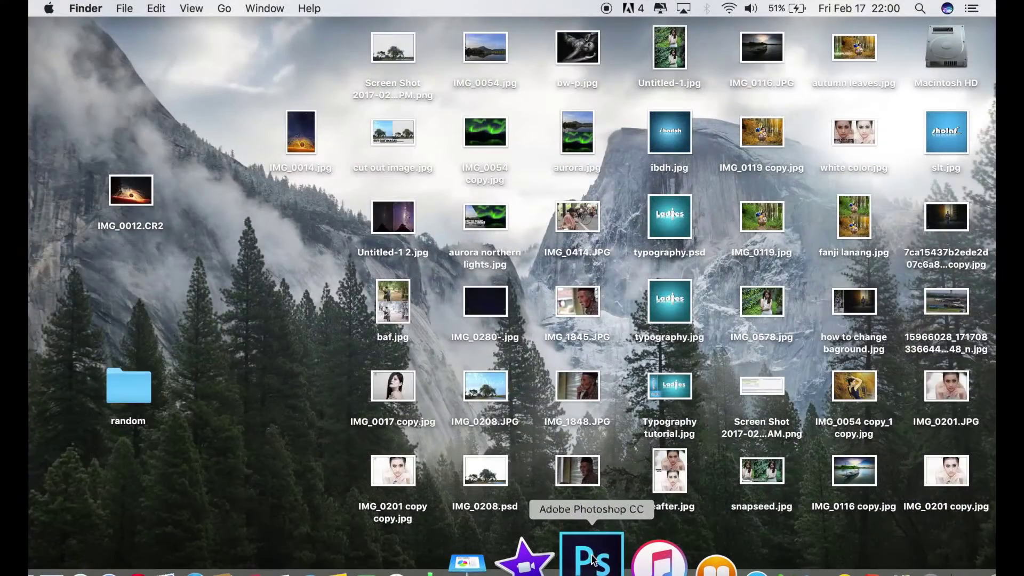
Step: Launch Adobe Photoshop CC from the Dock
{"action": "left_click", "coordinate": [592, 561]}
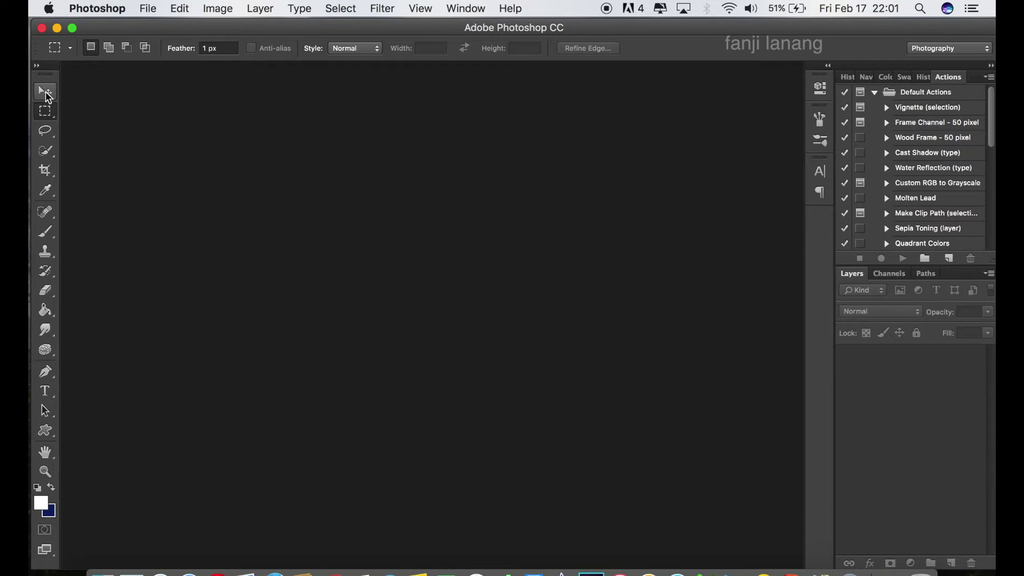
Step: Open the photo IMG_0280-.jpg from the Desktop
{"action": "left_click", "coordinate": [46, 92]}
{"action": "left_click", "coordinate": [146, 10]}
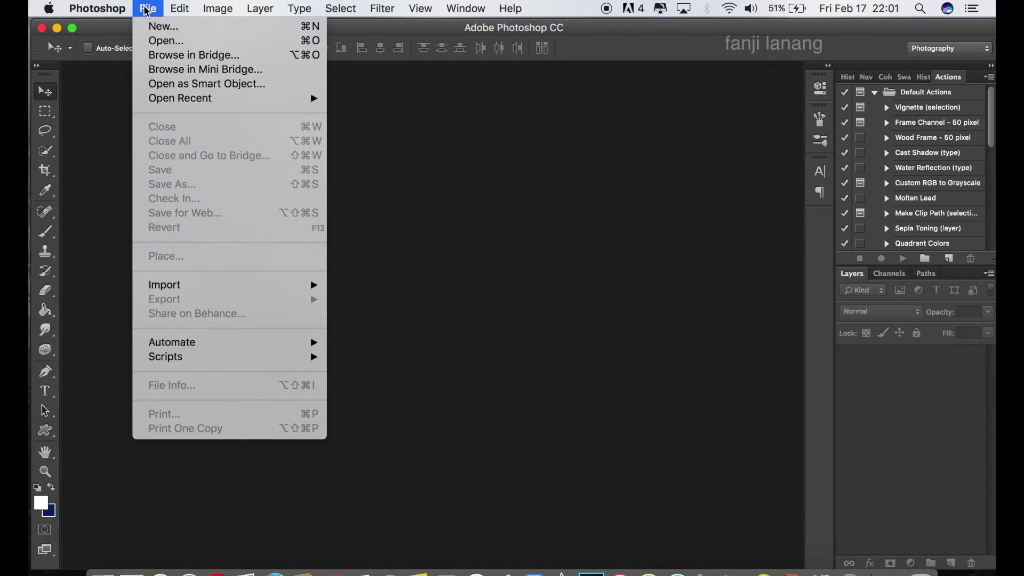
{"action": "left_click", "coordinate": [161, 42]}
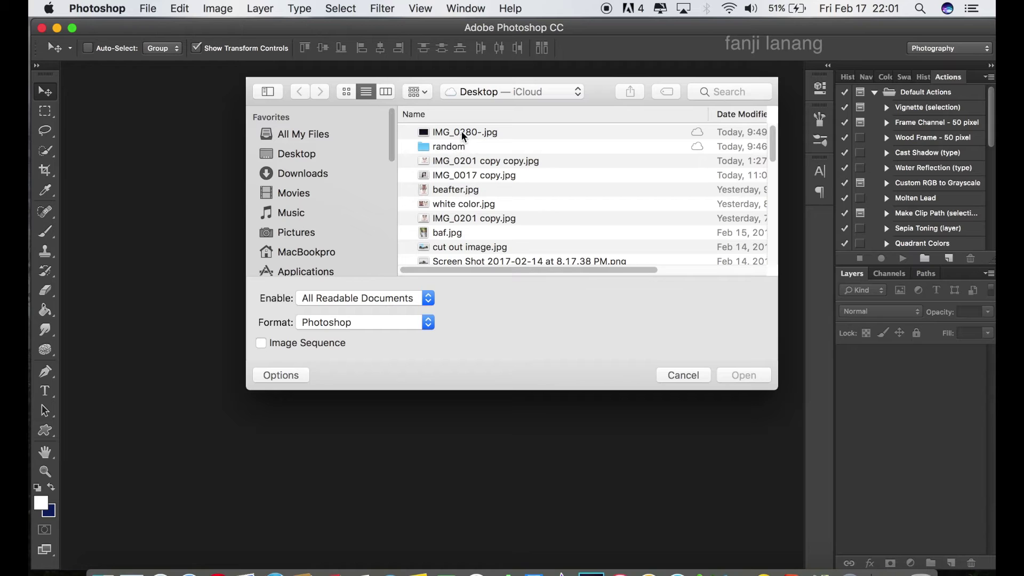
{"action": "left_click", "coordinate": [464, 133]}
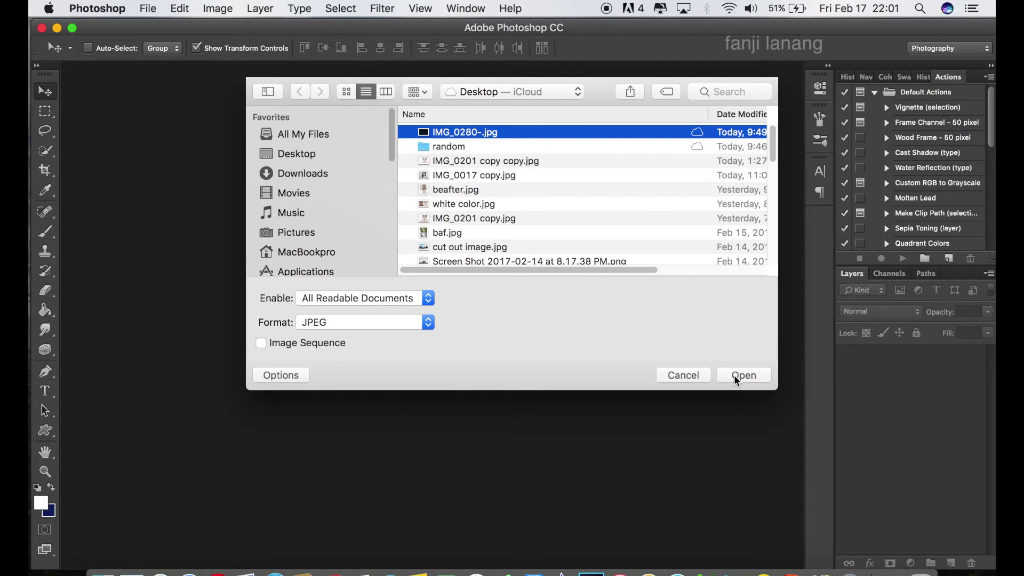
{"action": "left_click", "coordinate": [736, 381]}
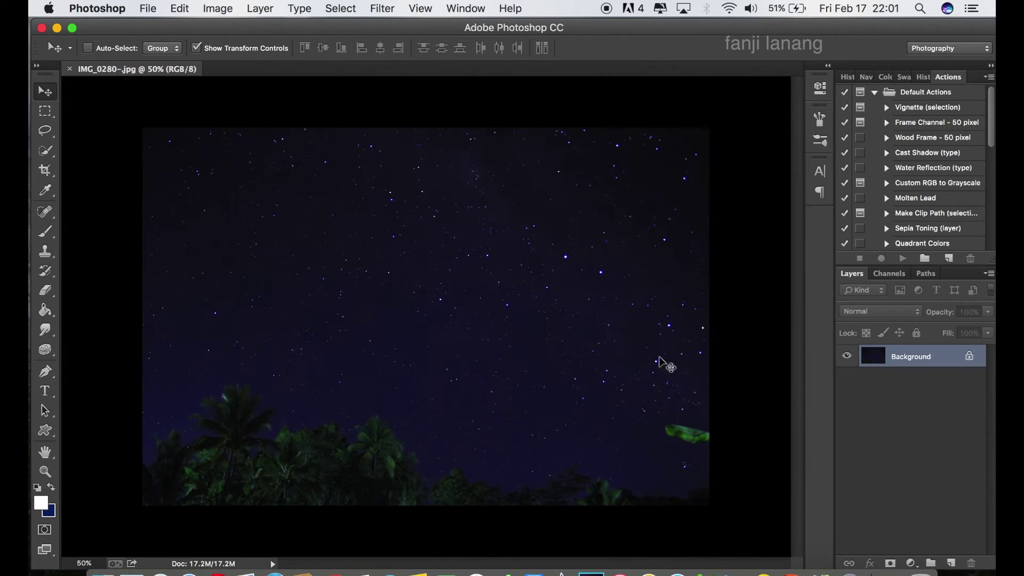
Step: Heal away the green glow at the photo's right edge with the Spot Healing Brush
{"action": "left_click", "coordinate": [45, 211]}
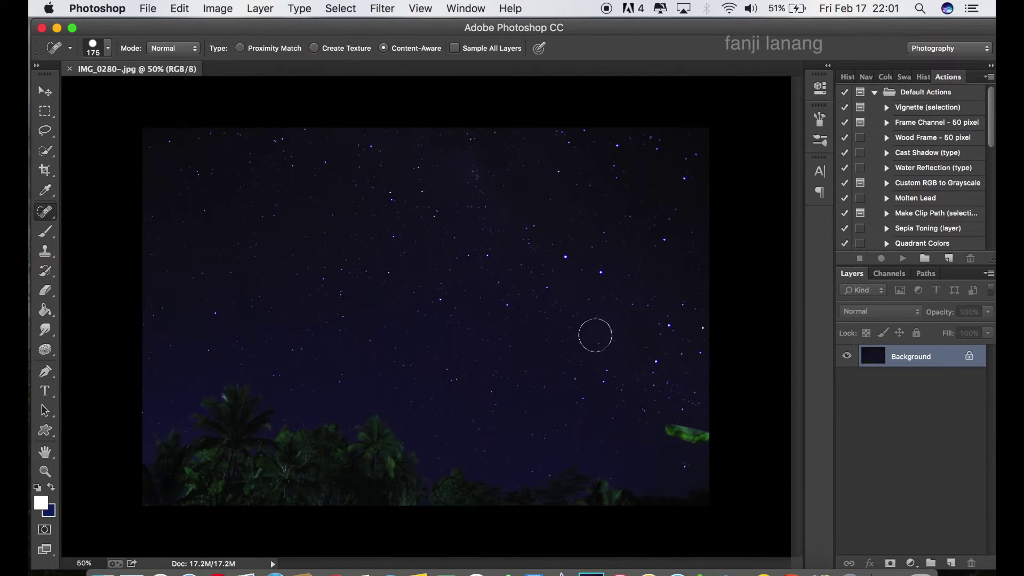
{"action": "right_click", "coordinate": [48, 218]}
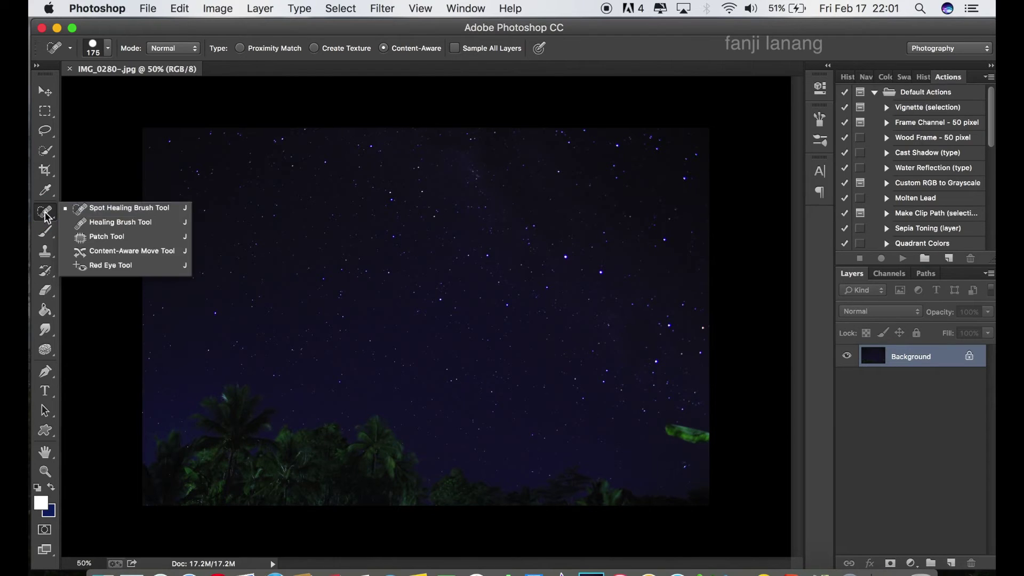
{"action": "left_click", "coordinate": [72, 213]}
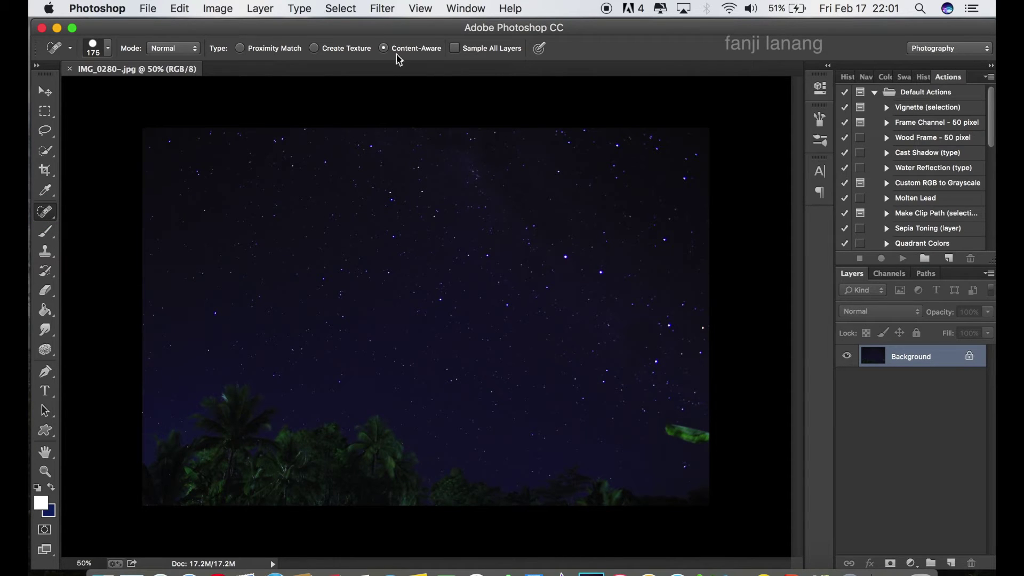
{"action": "left_click_drag", "start_coordinate": [679, 430], "coordinate": [709, 439]}
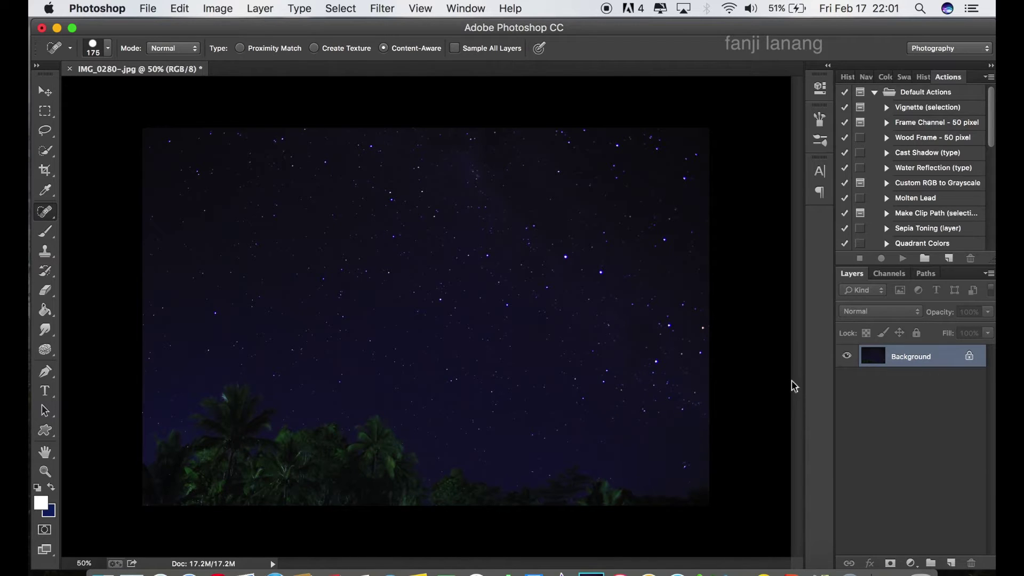
{"action": "left_click", "coordinate": [43, 92]}
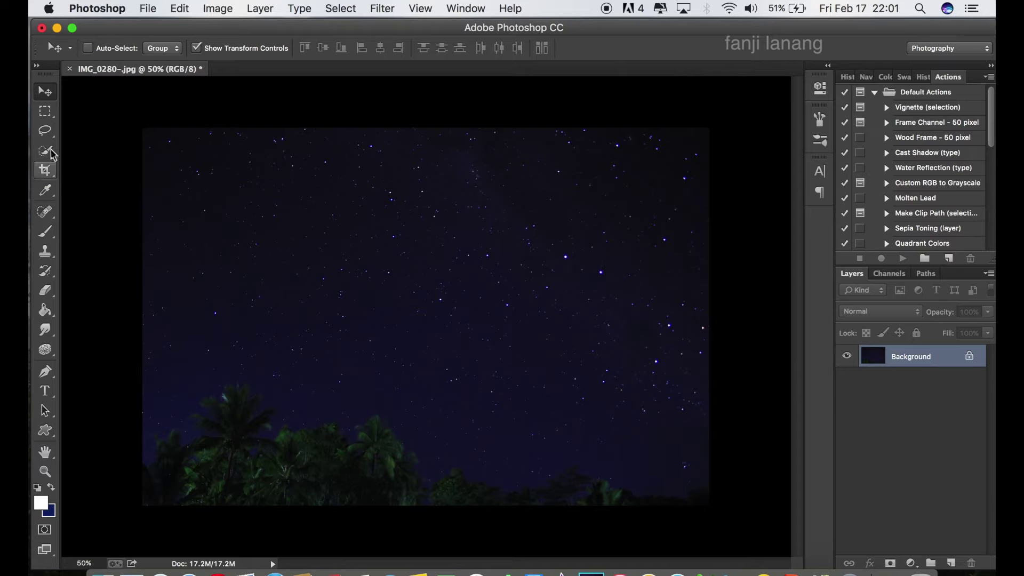
Step: Lasso the sky above the treeline and copy it to a new Layer 1 via Layer Via Copy
{"action": "left_click", "coordinate": [46, 132]}
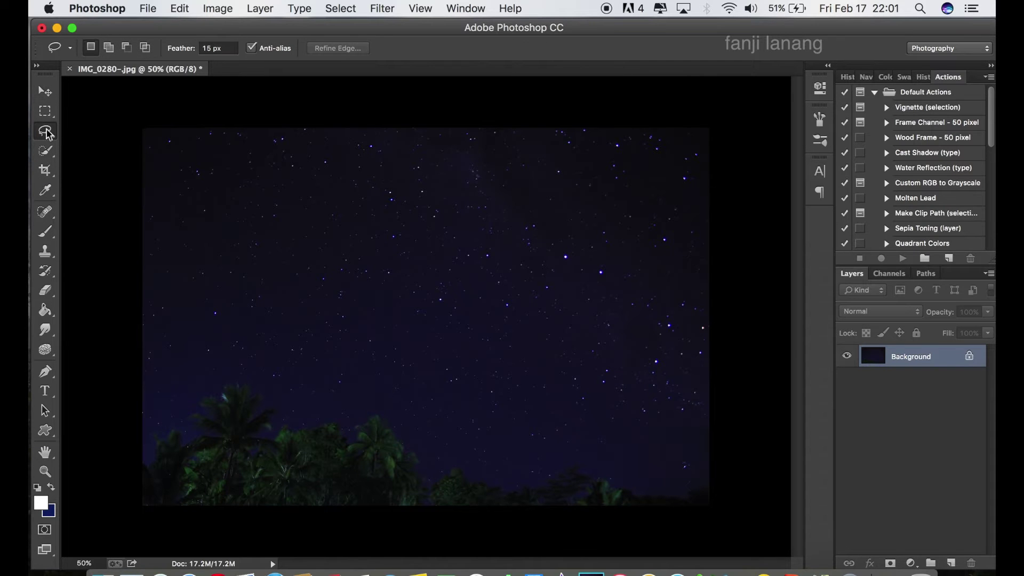
{"action": "mouse_move", "coordinate": [137, 140]}
{"action": "left_mouse_down"}
{"action": "mouse_move", "coordinate": [135, 403]}
{"action": "mouse_move", "coordinate": [145, 458]}
{"action": "mouse_move", "coordinate": [155, 434]}
{"action": "mouse_move", "coordinate": [178, 427]}
{"action": "mouse_move", "coordinate": [198, 394]}
{"action": "mouse_move", "coordinate": [248, 380]}
{"action": "mouse_move", "coordinate": [287, 401]}
{"action": "mouse_move", "coordinate": [279, 418]}
{"action": "mouse_move", "coordinate": [374, 414]}
{"action": "mouse_move", "coordinate": [421, 446]}
{"action": "mouse_move", "coordinate": [430, 469]}
{"action": "mouse_move", "coordinate": [503, 478]}
{"action": "mouse_move", "coordinate": [578, 464]}
{"action": "mouse_move", "coordinate": [721, 477]}
{"action": "mouse_move", "coordinate": [574, 464]}
{"action": "mouse_move", "coordinate": [680, 486]}
{"action": "mouse_move", "coordinate": [732, 468]}
{"action": "mouse_move", "coordinate": [731, 234]}
{"action": "mouse_move", "coordinate": [716, 110]}
{"action": "mouse_move", "coordinate": [490, 101]}
{"action": "mouse_move", "coordinate": [116, 111]}
{"action": "left_mouse_up"}
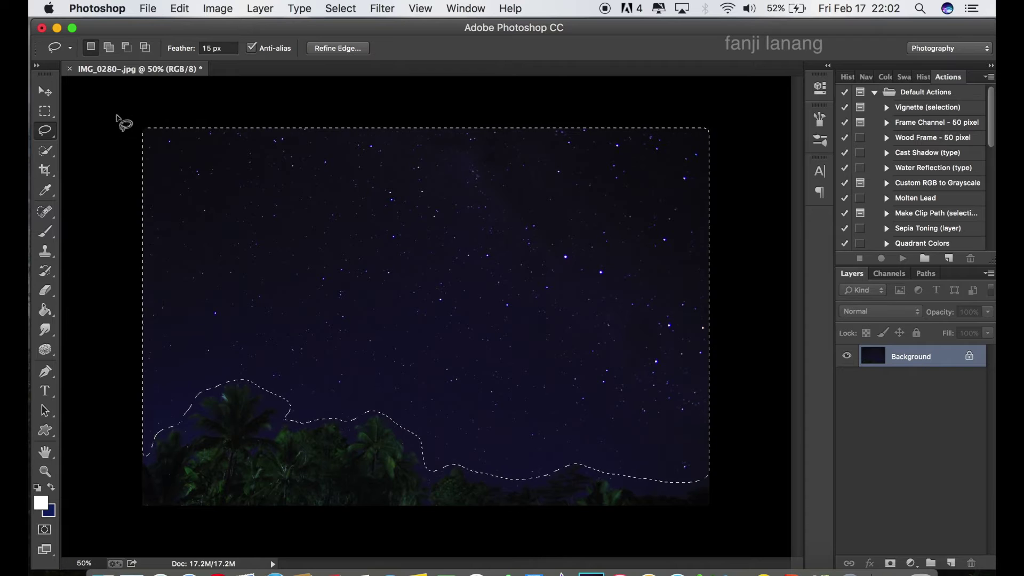
{"action": "right_click", "coordinate": [244, 208]}
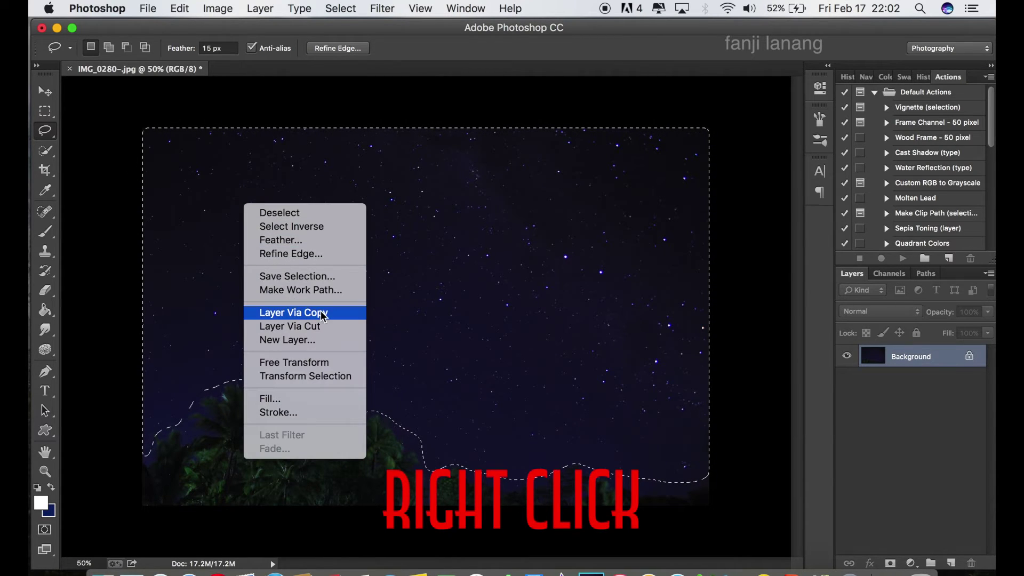
{"action": "left_click", "coordinate": [323, 314]}
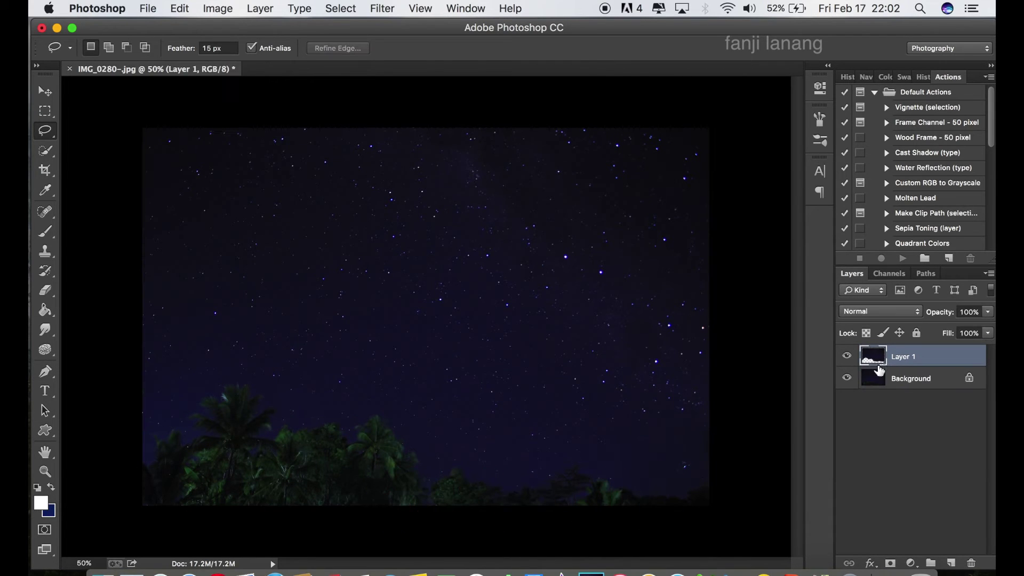
{"action": "left_click", "coordinate": [44, 89]}
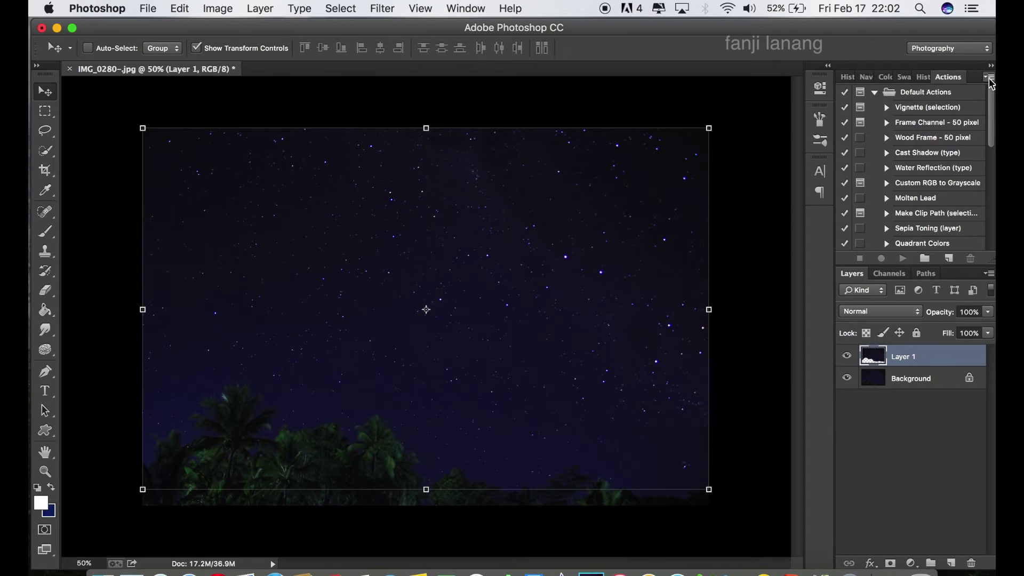
Step: Create a new action named 'star' in Default Actions and start recording
{"action": "left_click", "coordinate": [989, 78]}
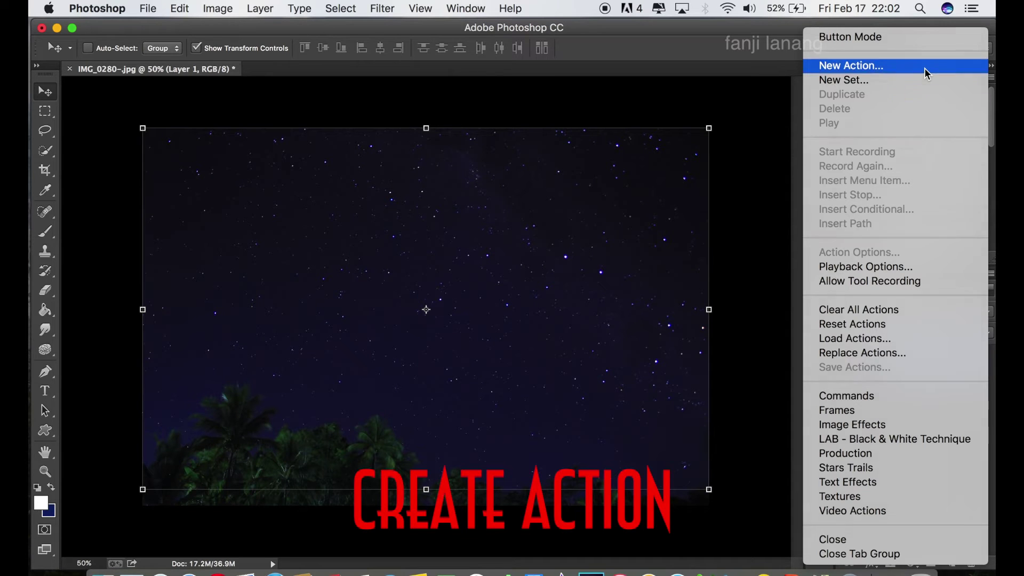
{"action": "left_click", "coordinate": [926, 73]}
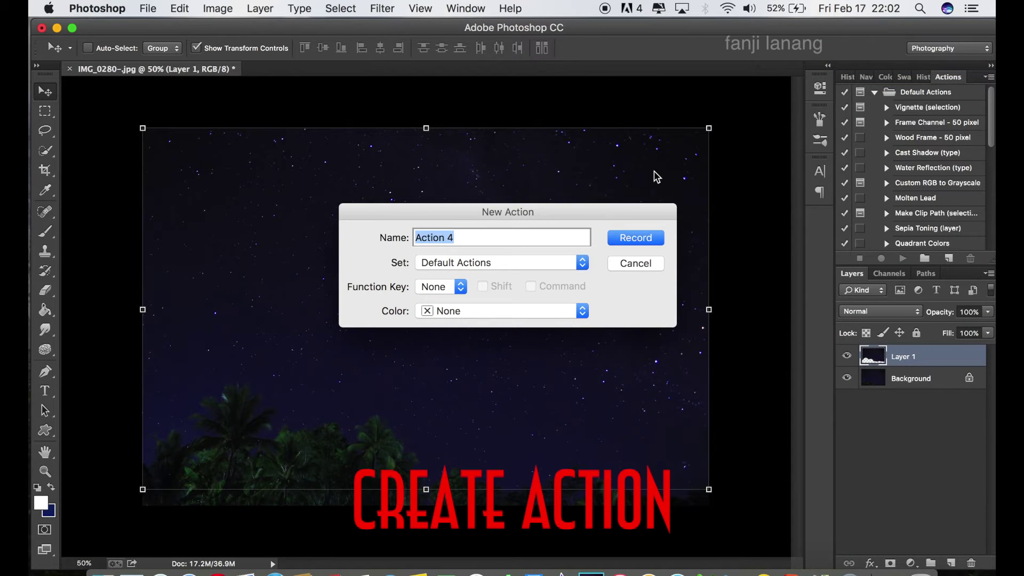
{"action": "type", "text": "sta"}
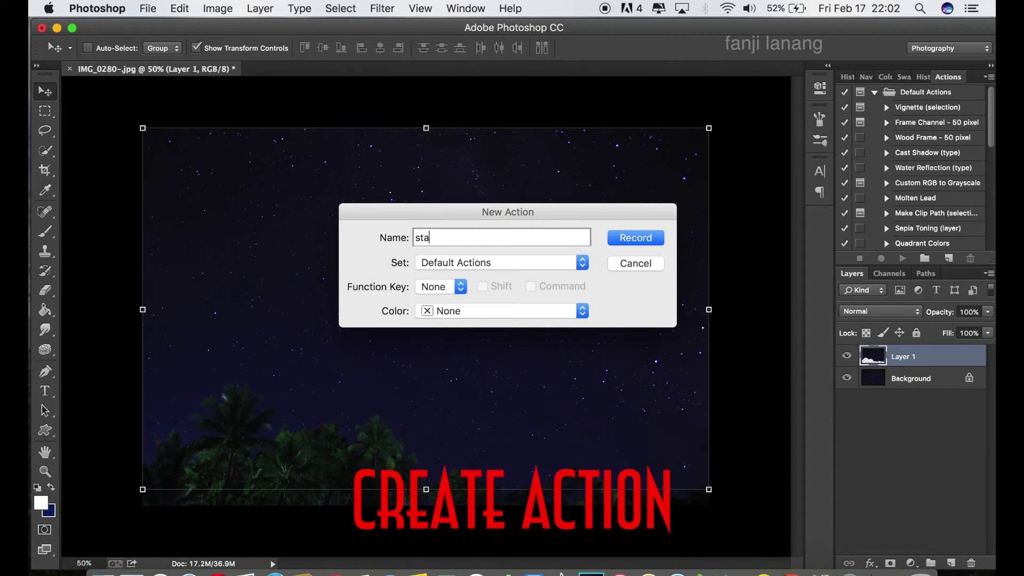
{"action": "type", "text": "r"}
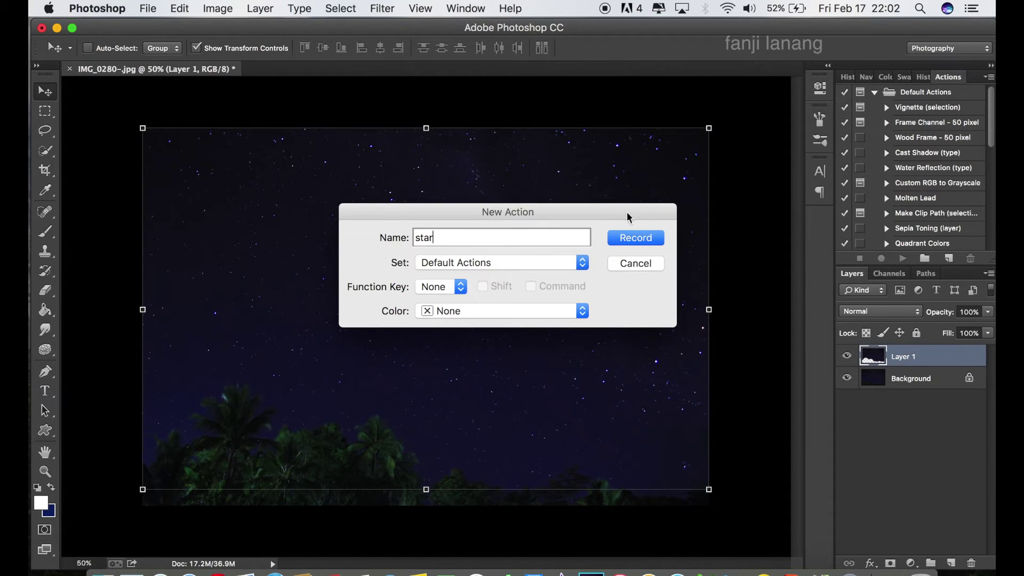
{"action": "left_click", "coordinate": [631, 240]}
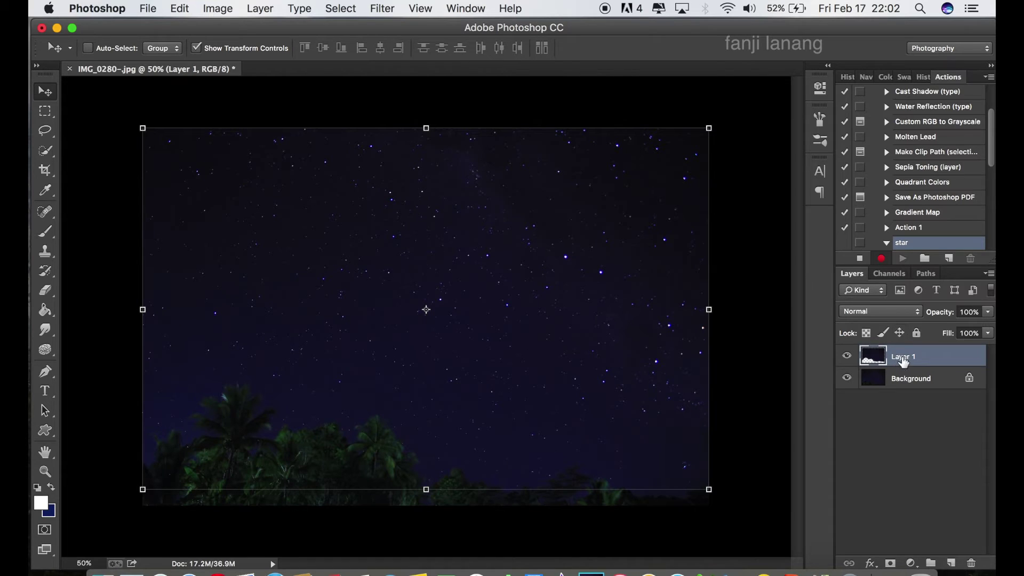
Step: Duplicate Layer 1, then rotate Layer 1 copy 0.09° about an upper-right sky pivot
{"action": "left_click_drag", "start_coordinate": [903, 362], "coordinate": [959, 569]}
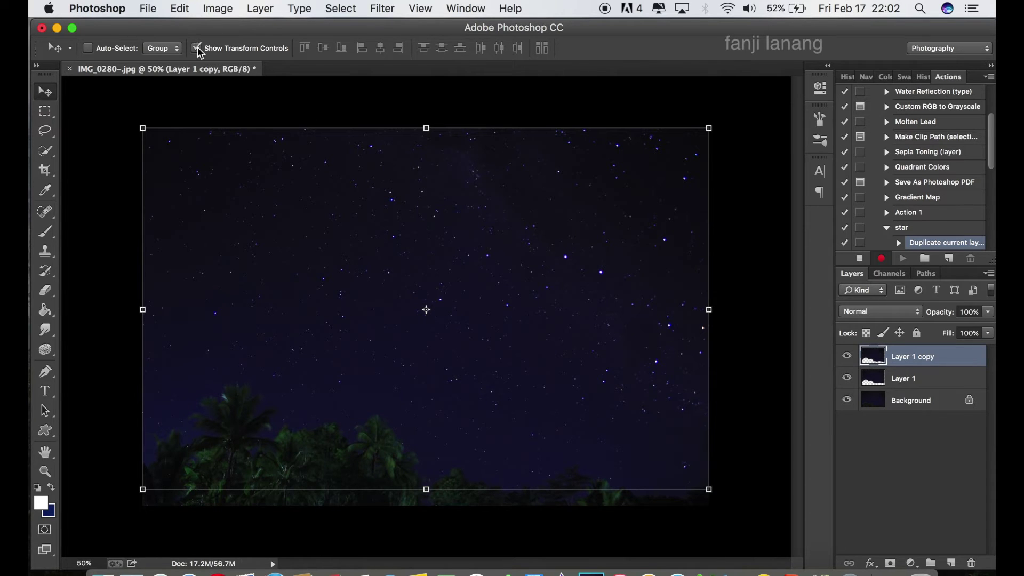
{"action": "left_click_drag", "start_coordinate": [427, 309], "coordinate": [566, 256]}
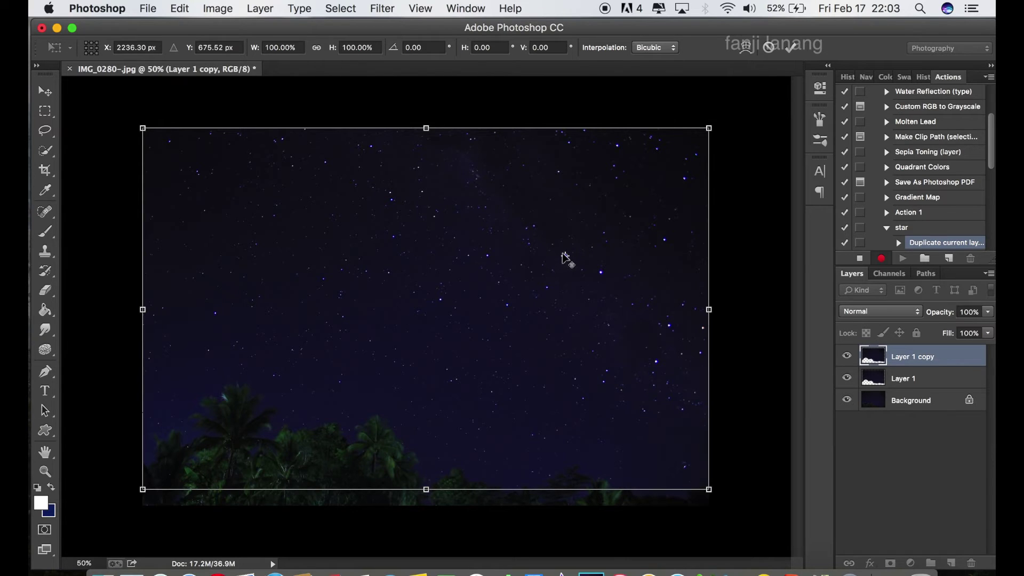
{"action": "left_click", "coordinate": [426, 46]}
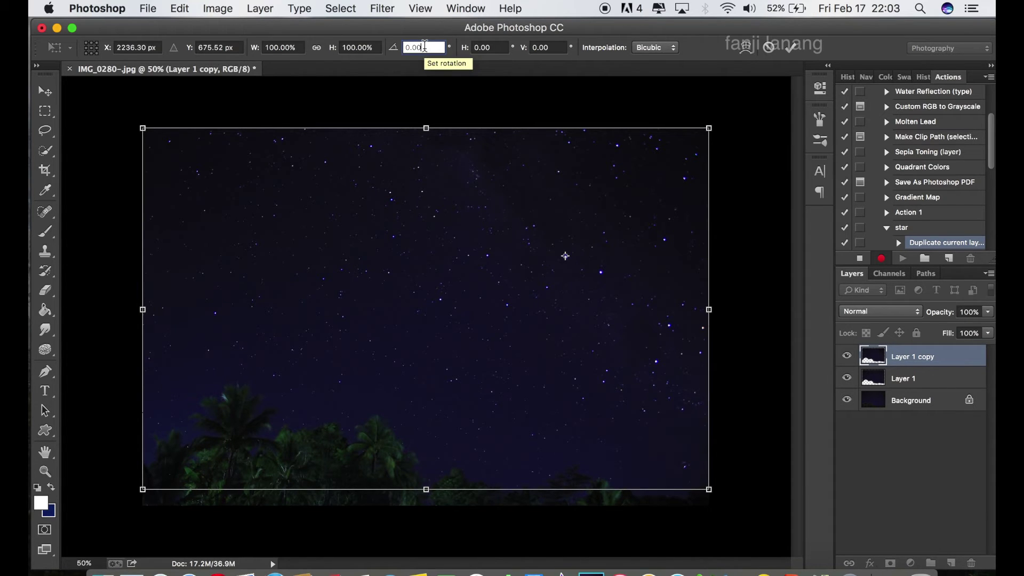
{"action": "type", "text": "9"}
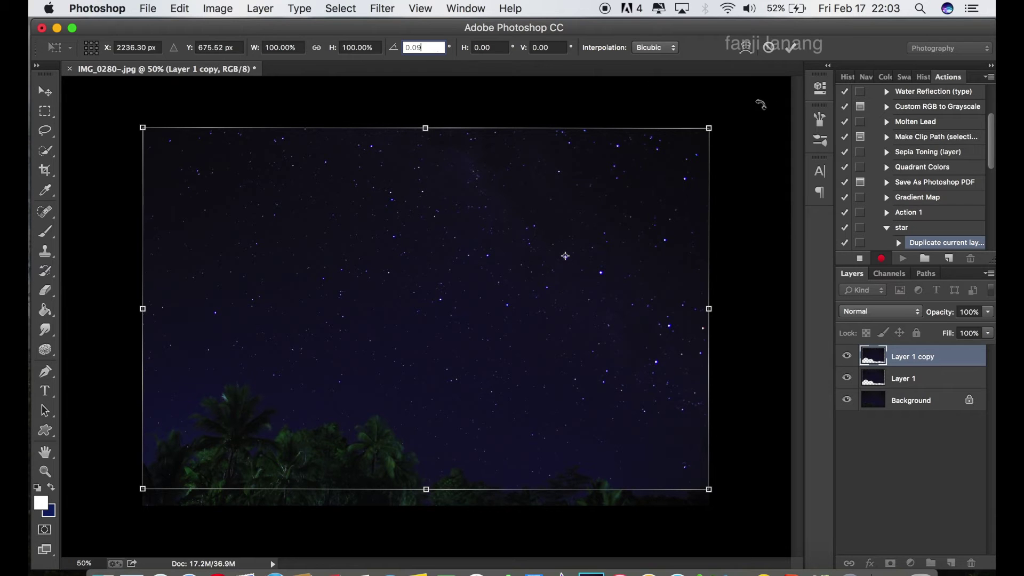
{"action": "left_click", "coordinate": [787, 51]}
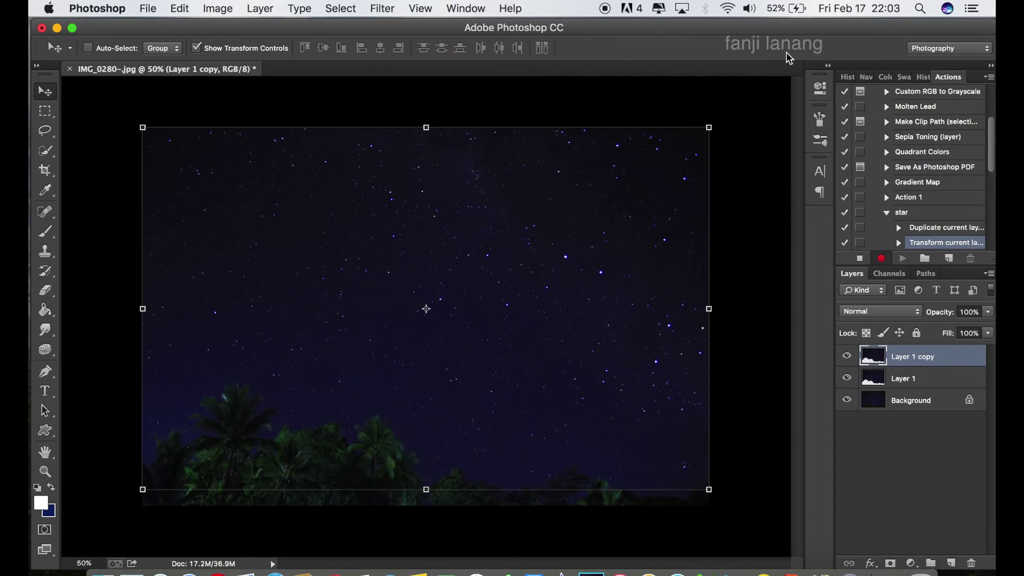
Step: Set Layer 1 copy's blend mode to Lighten and stop recording the star action
{"action": "left_click", "coordinate": [875, 314]}
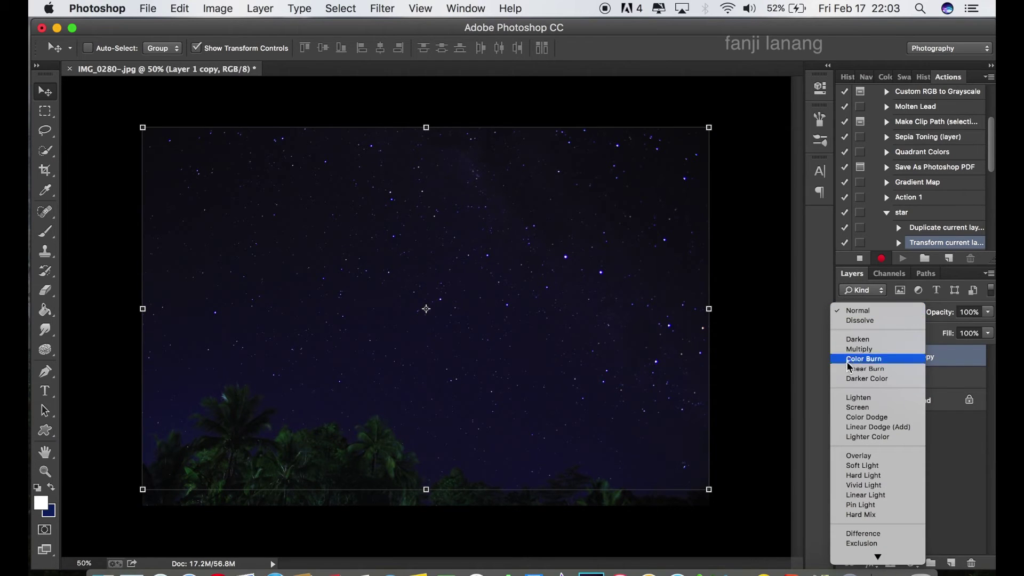
{"action": "left_click", "coordinate": [853, 397]}
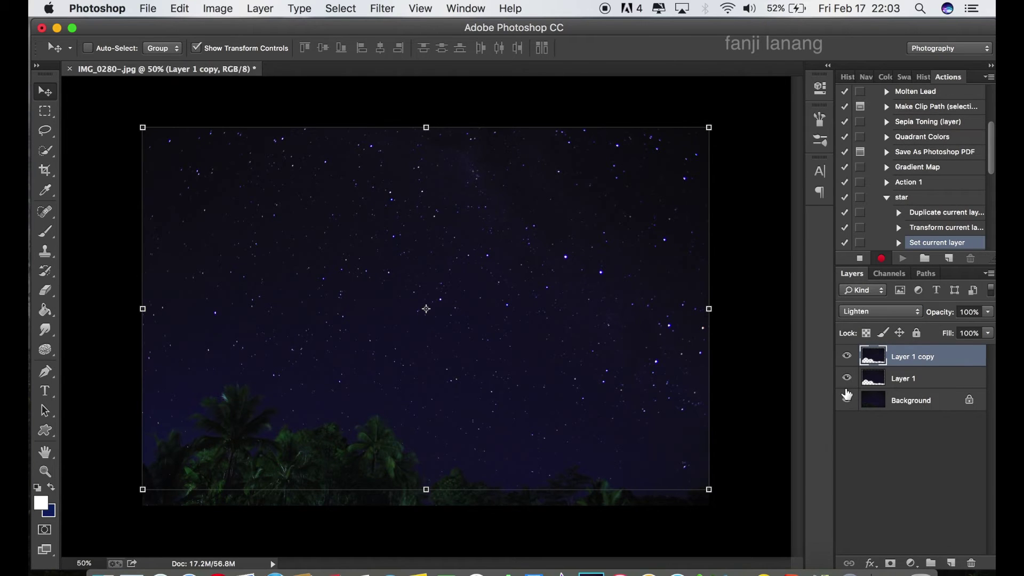
{"action": "left_click", "coordinate": [860, 259]}
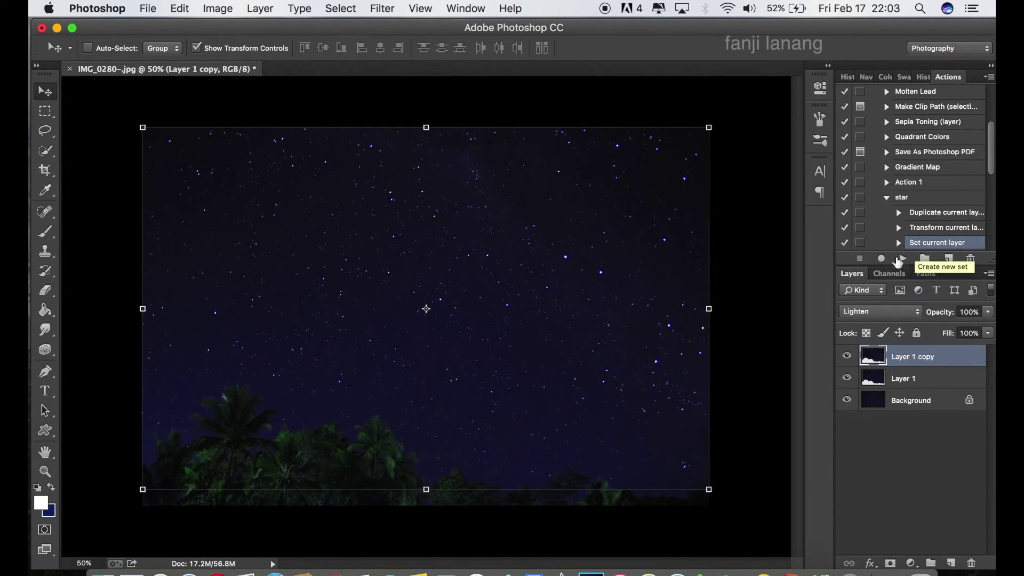
Step: Replay the star action repeatedly until Layer 1 copy 73 exists and trails form circles
{"action": "left_click", "coordinate": [905, 202]}
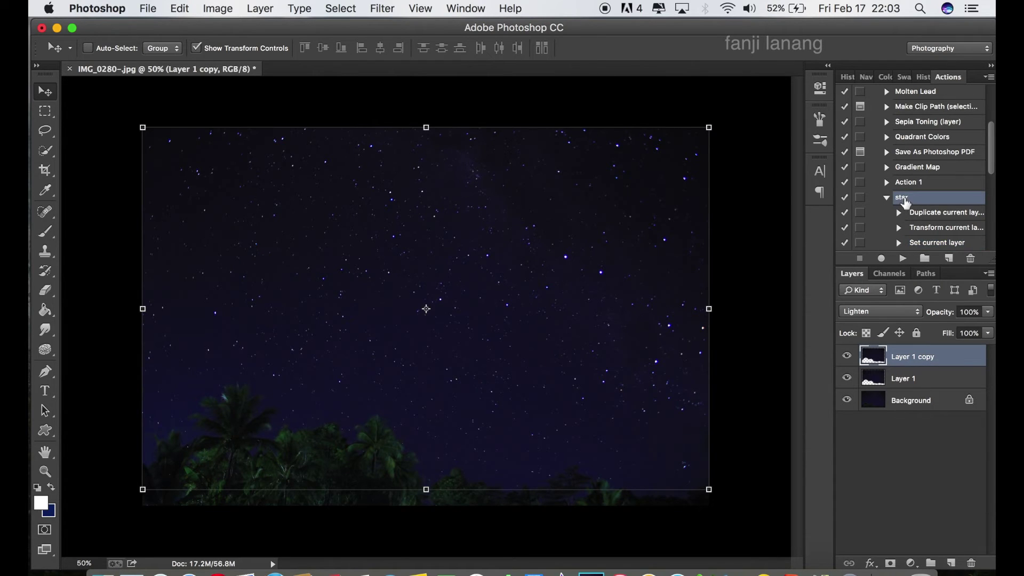
{"action": "left_click", "coordinate": [903, 258]}
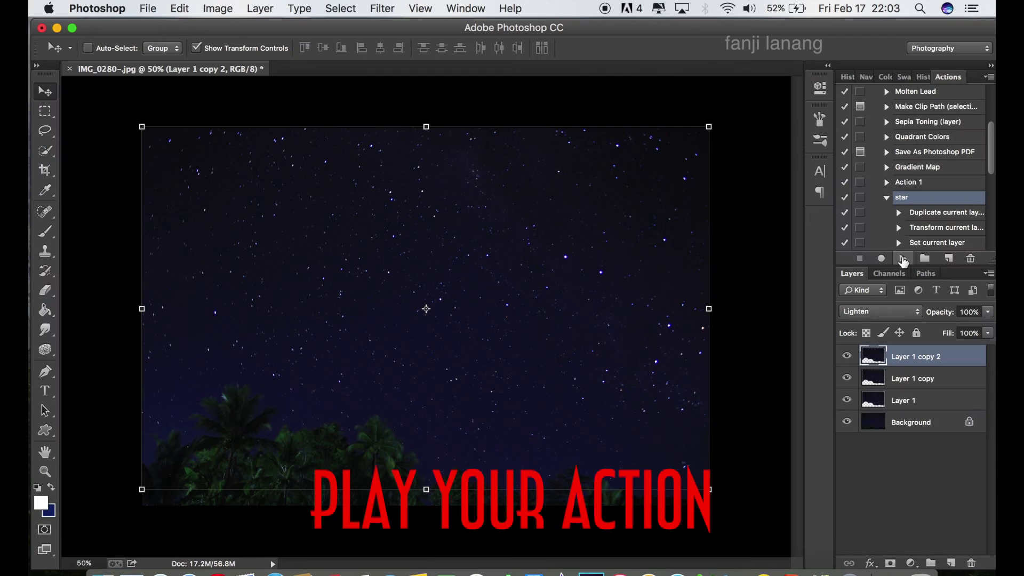
{"action": "left_click", "coordinate": [903, 259]}
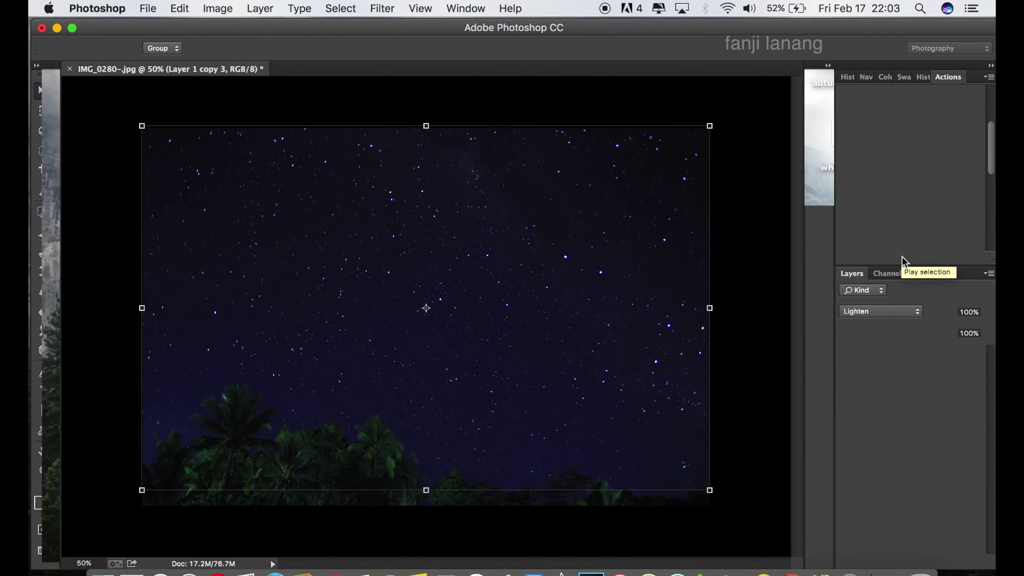
{"action": "left_click", "coordinate": [903, 259]}
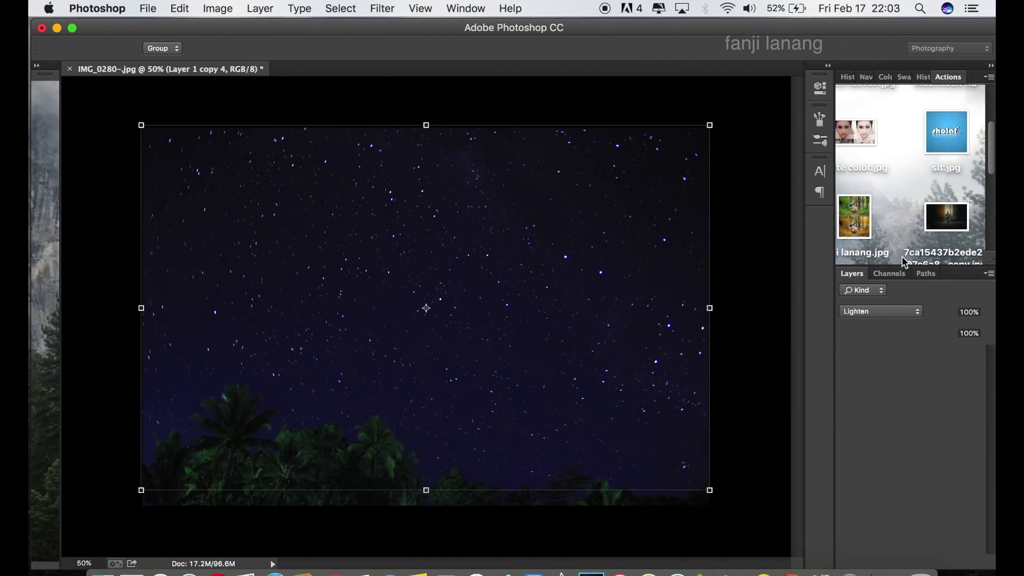
{"action": "left_click", "coordinate": [902, 257]}
{"action": "left_click", "coordinate": [902, 258]}
{"action": "left_click", "coordinate": [902, 259]}
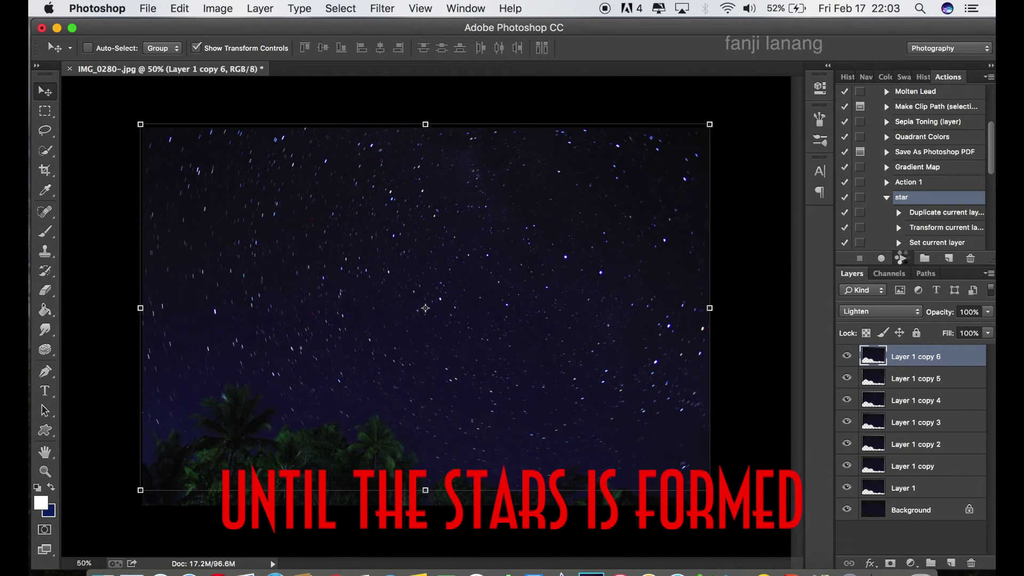
{"action": "left_click", "coordinate": [902, 259]}
{"action": "left_click", "coordinate": [903, 259]}
{"action": "left_click", "coordinate": [903, 258]}
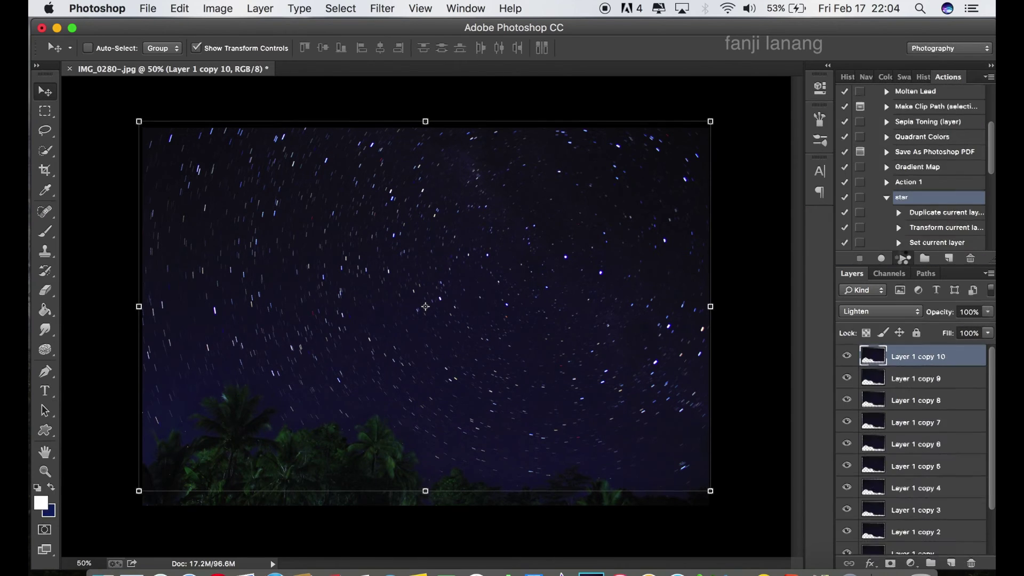
{"action": "left_click", "coordinate": [903, 259]}
{"action": "left_click", "coordinate": [903, 259]}
{"action": "left_click", "coordinate": [902, 259]}
{"action": "left_click", "coordinate": [903, 259]}
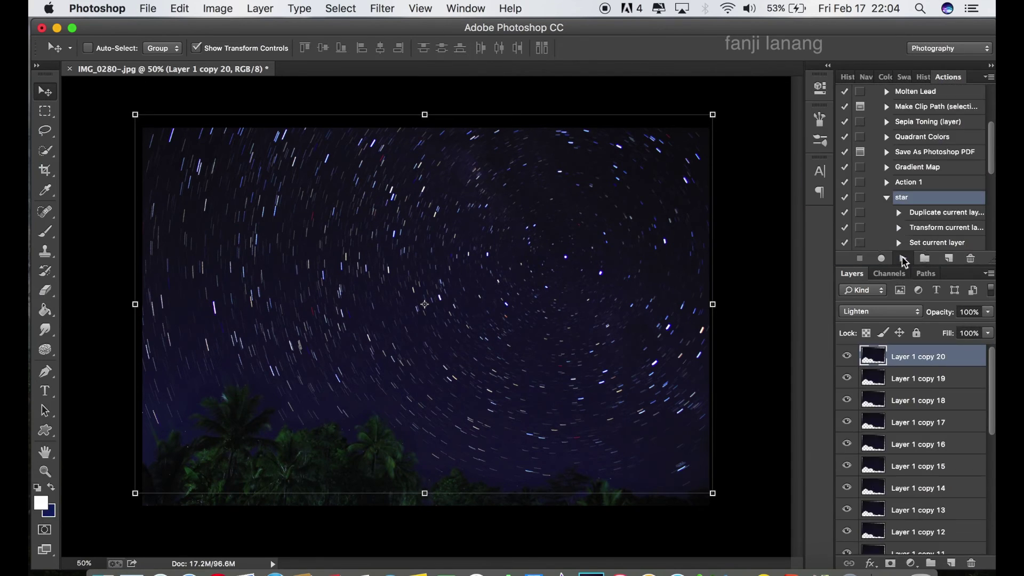
{"action": "left_click", "coordinate": [903, 259]}
{"action": "left_click", "coordinate": [903, 259]}
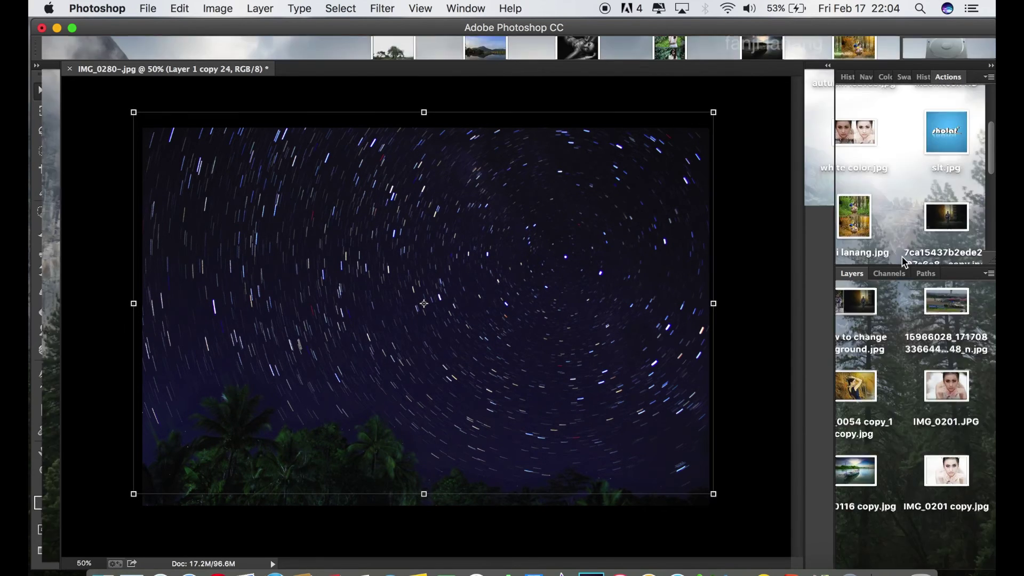
{"action": "left_click", "coordinate": [903, 259]}
{"action": "left_click", "coordinate": [903, 260]}
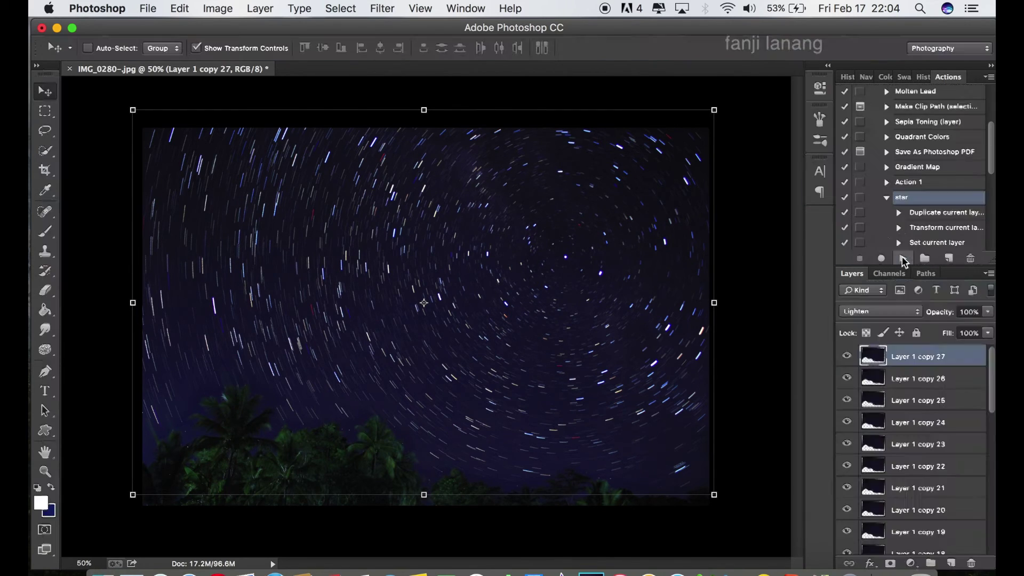
{"action": "left_click", "coordinate": [903, 259]}
{"action": "left_click", "coordinate": [903, 259]}
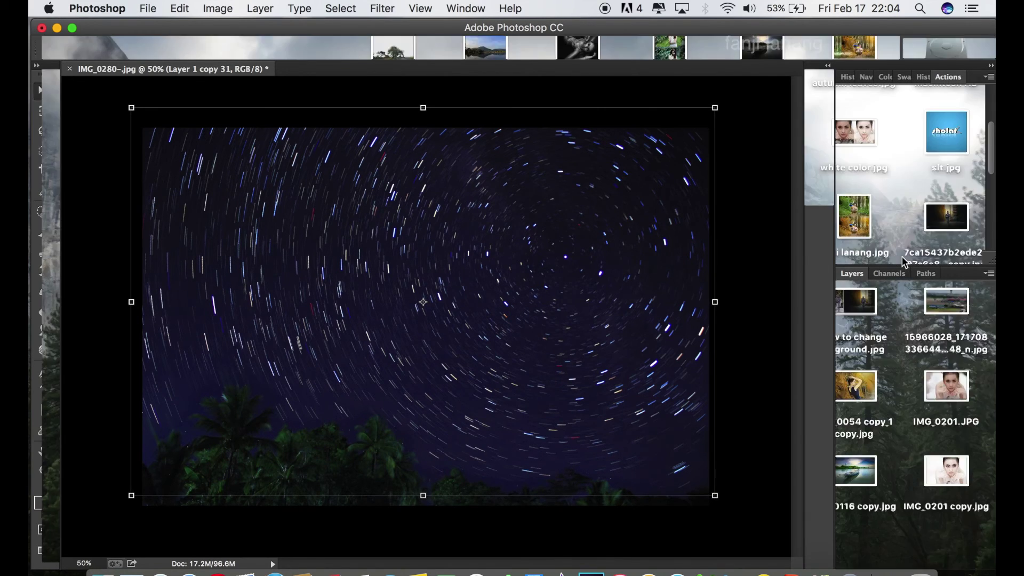
{"action": "left_click", "coordinate": [903, 260]}
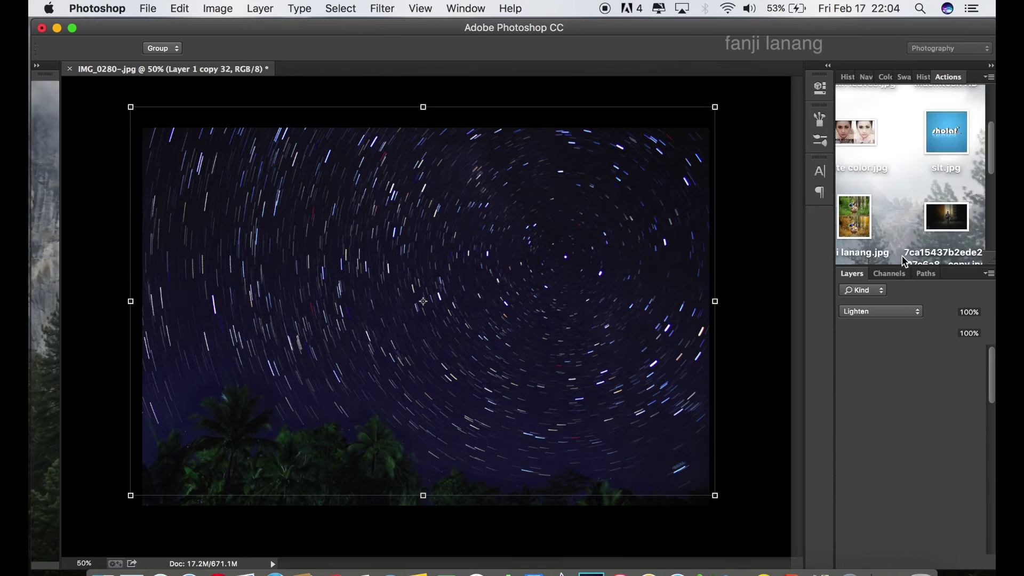
{"action": "left_click", "coordinate": [903, 260]}
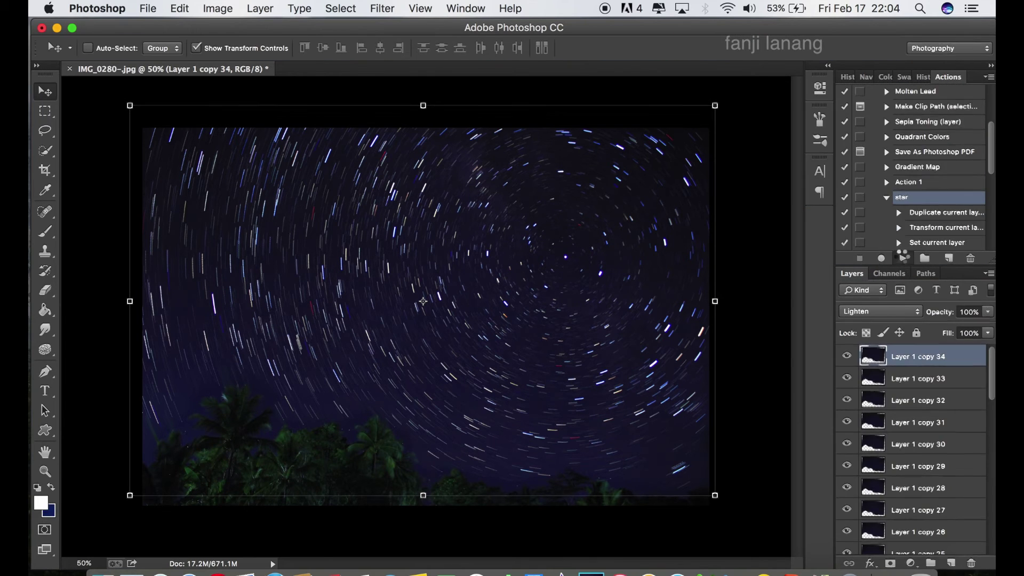
{"action": "left_click", "coordinate": [903, 260]}
{"action": "left_click", "coordinate": [903, 259]}
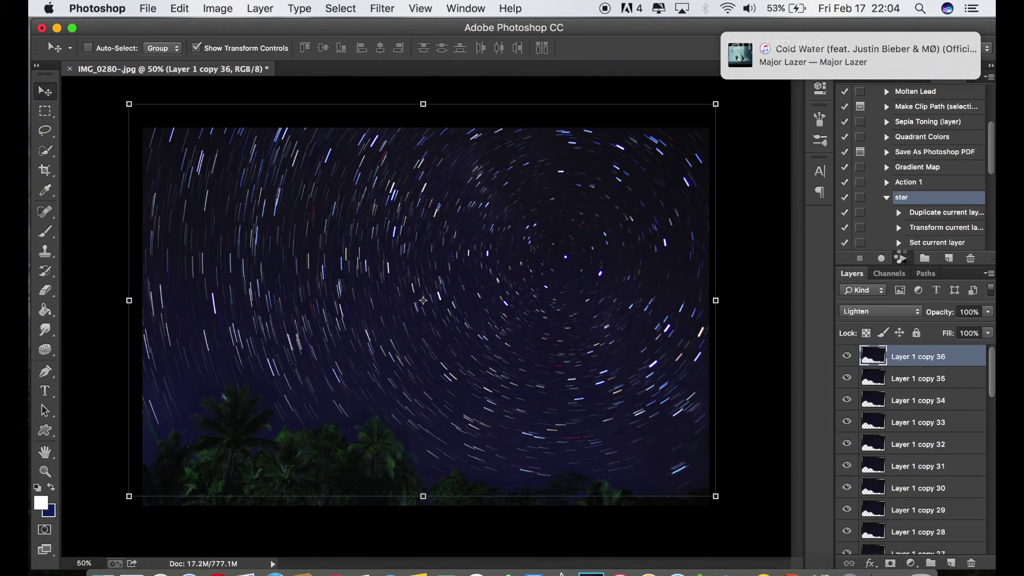
{"action": "left_click", "coordinate": [901, 258]}
{"action": "left_click", "coordinate": [901, 259]}
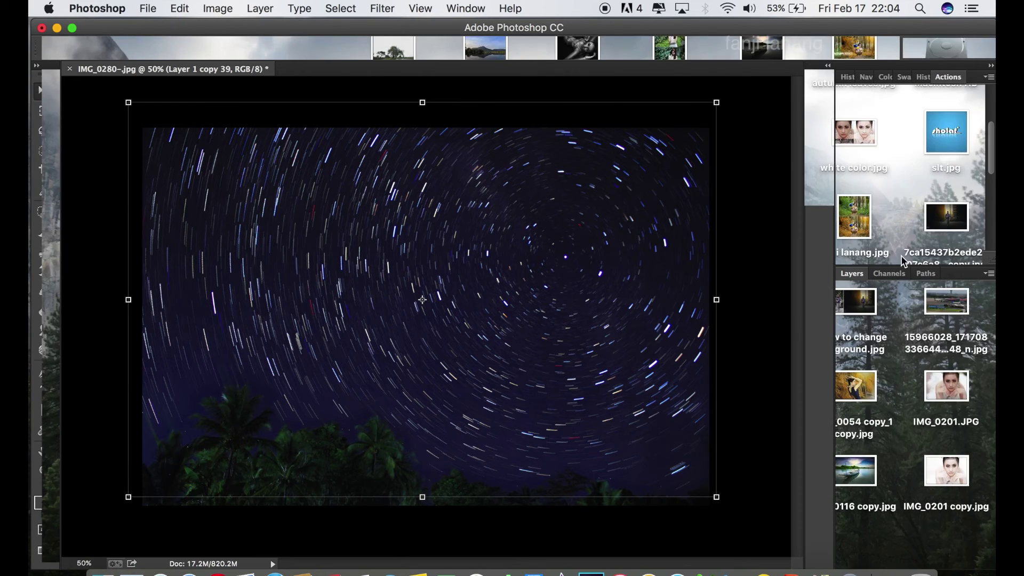
{"action": "left_click", "coordinate": [901, 258]}
{"action": "left_click", "coordinate": [903, 259]}
{"action": "left_click", "coordinate": [903, 258]}
{"action": "left_click", "coordinate": [903, 258]}
{"action": "left_click", "coordinate": [903, 259]}
{"action": "left_click", "coordinate": [903, 259]}
{"action": "left_click", "coordinate": [903, 259]}
{"action": "left_click", "coordinate": [903, 259]}
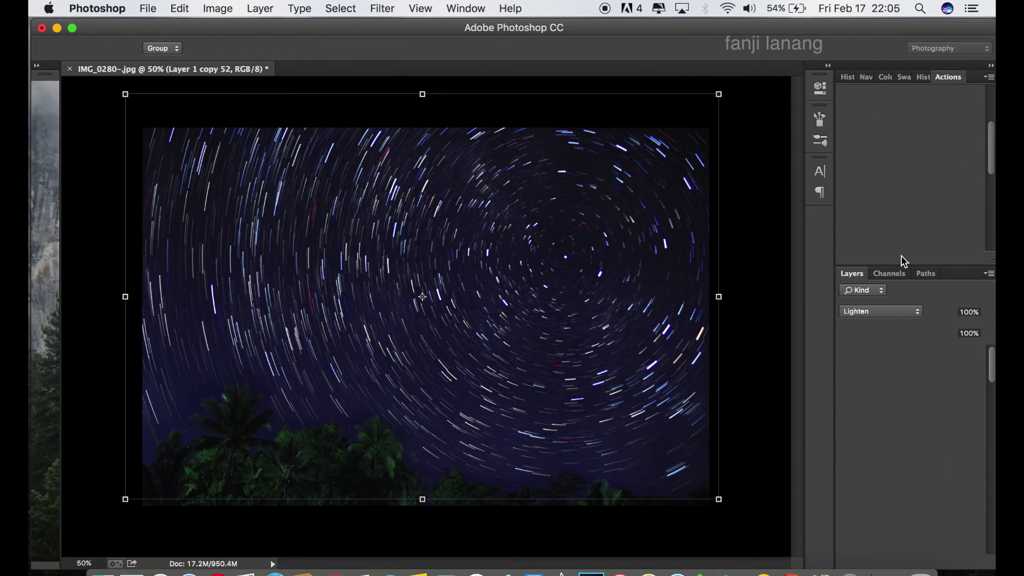
{"action": "left_click", "coordinate": [903, 259]}
{"action": "left_click", "coordinate": [904, 259]}
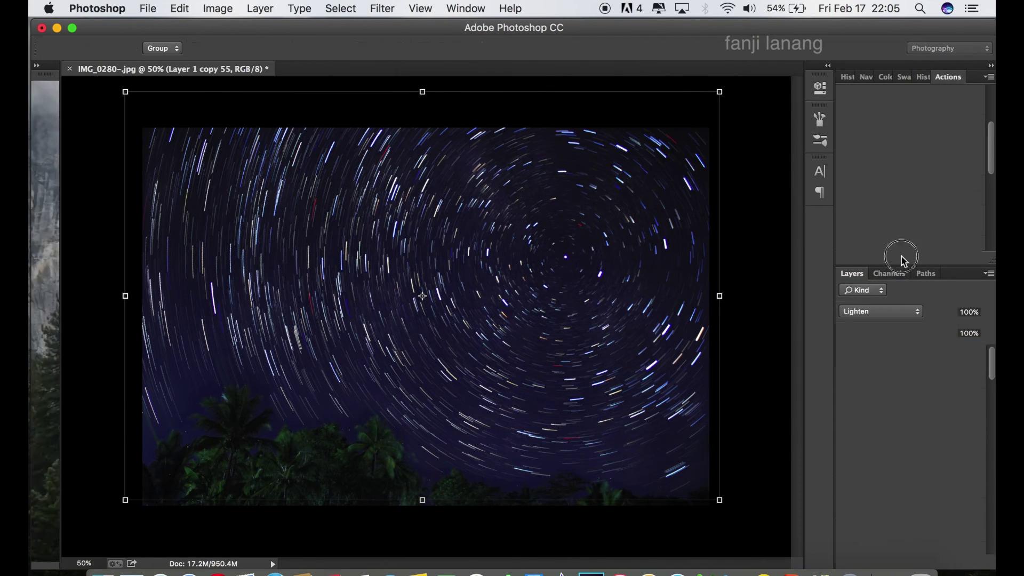
{"action": "left_click", "coordinate": [903, 259]}
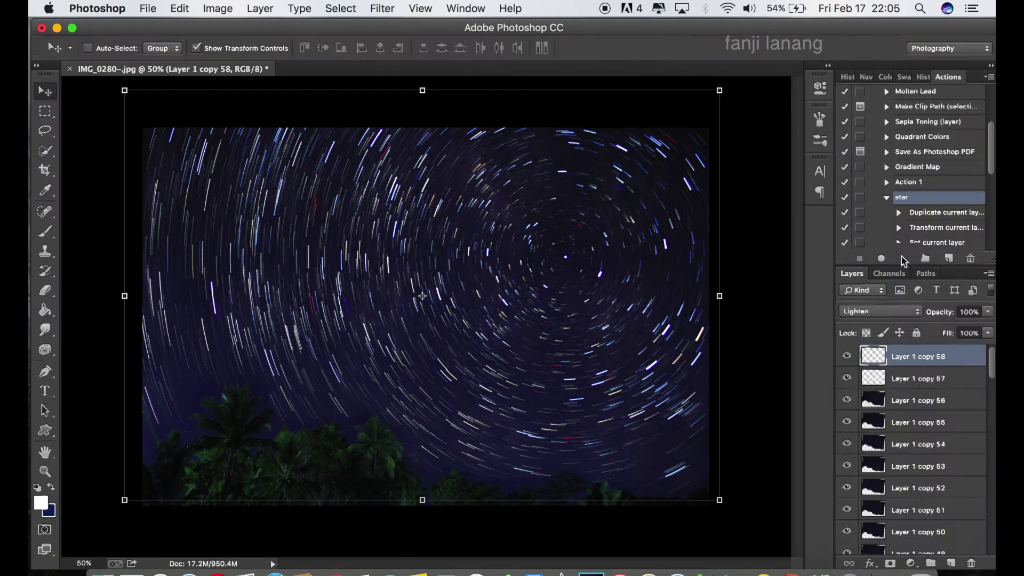
{"action": "left_click", "coordinate": [903, 259]}
{"action": "left_click", "coordinate": [902, 258]}
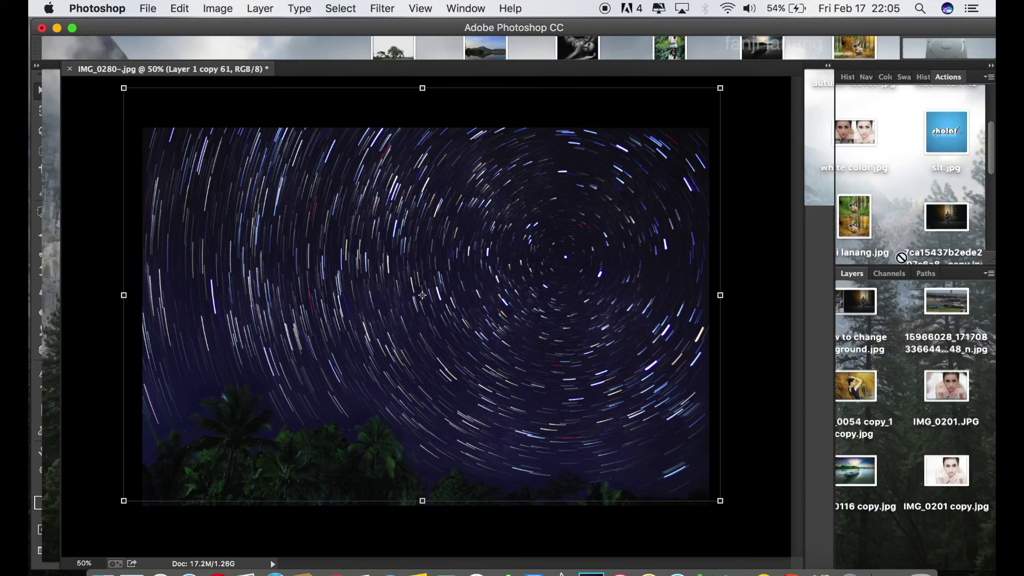
{"action": "left_click", "coordinate": [901, 259]}
{"action": "left_click", "coordinate": [901, 259]}
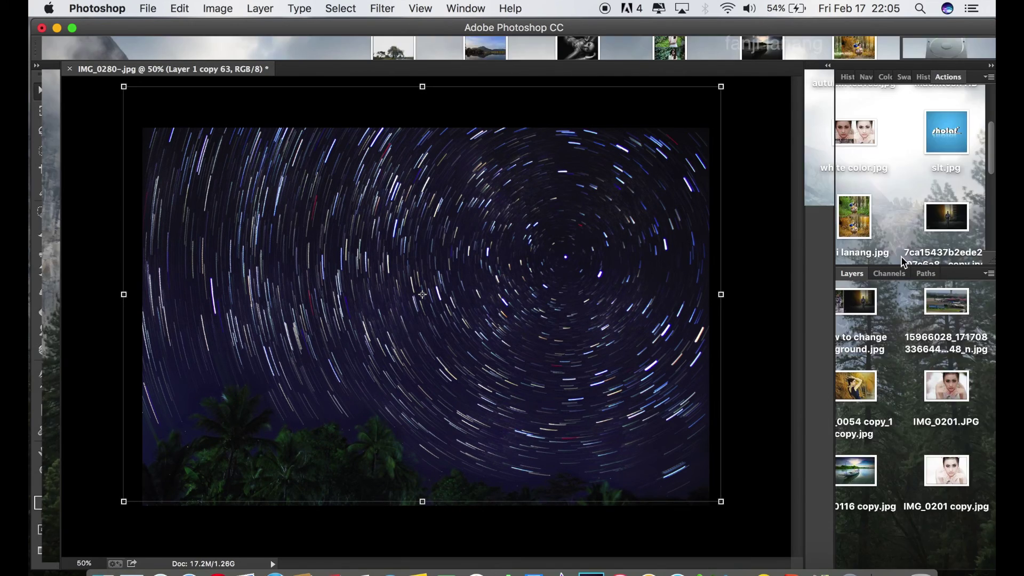
{"action": "left_click", "coordinate": [902, 259]}
{"action": "left_click", "coordinate": [901, 258]}
{"action": "left_click", "coordinate": [901, 259]}
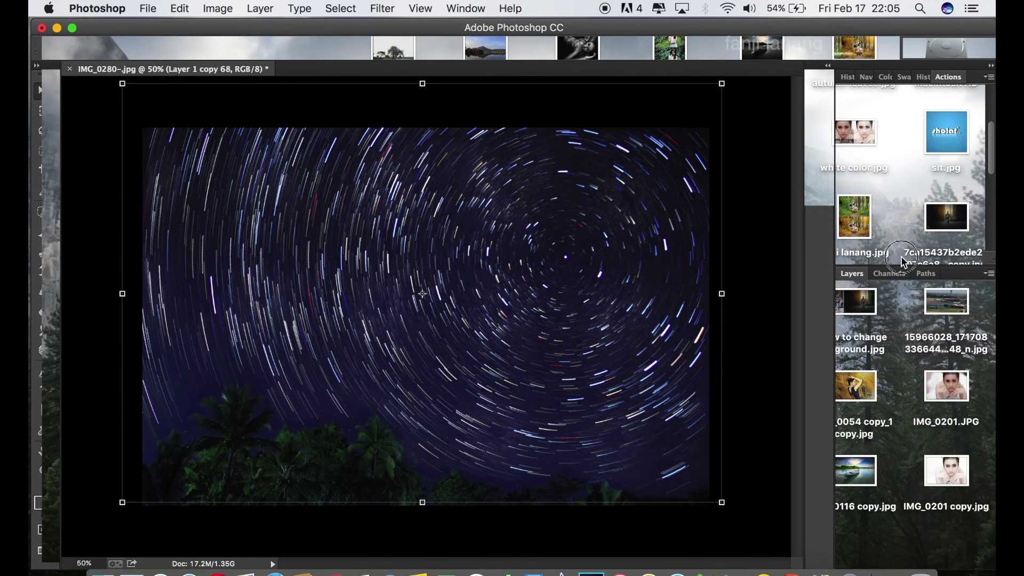
{"action": "left_click", "coordinate": [901, 258]}
{"action": "left_click", "coordinate": [901, 259]}
{"action": "left_click", "coordinate": [901, 259]}
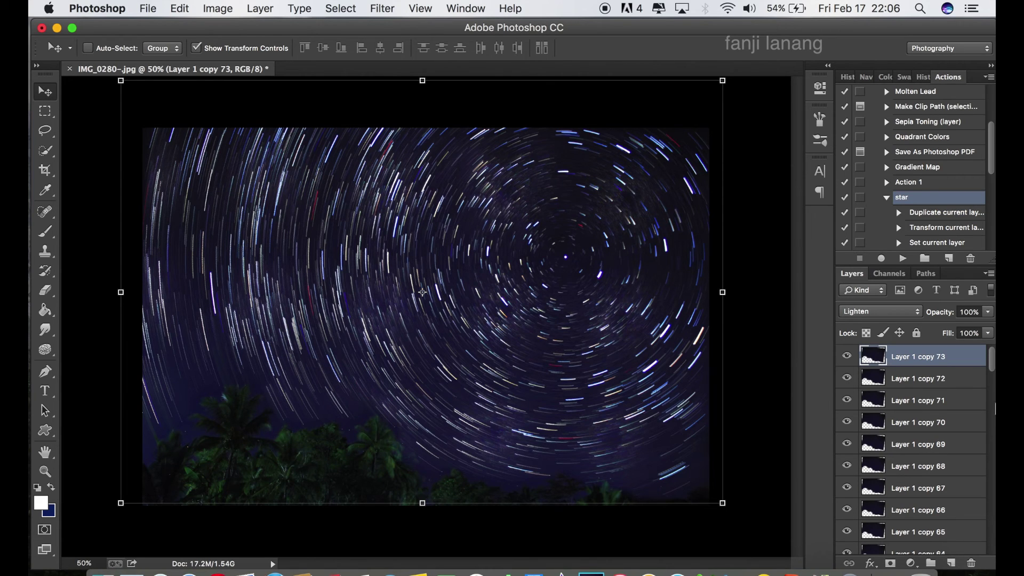
Step: Select Layer 1 copies 3 through 73 and group them into Group 1
{"action": "left_click_drag", "start_coordinate": [992, 373], "coordinate": [990, 551]}
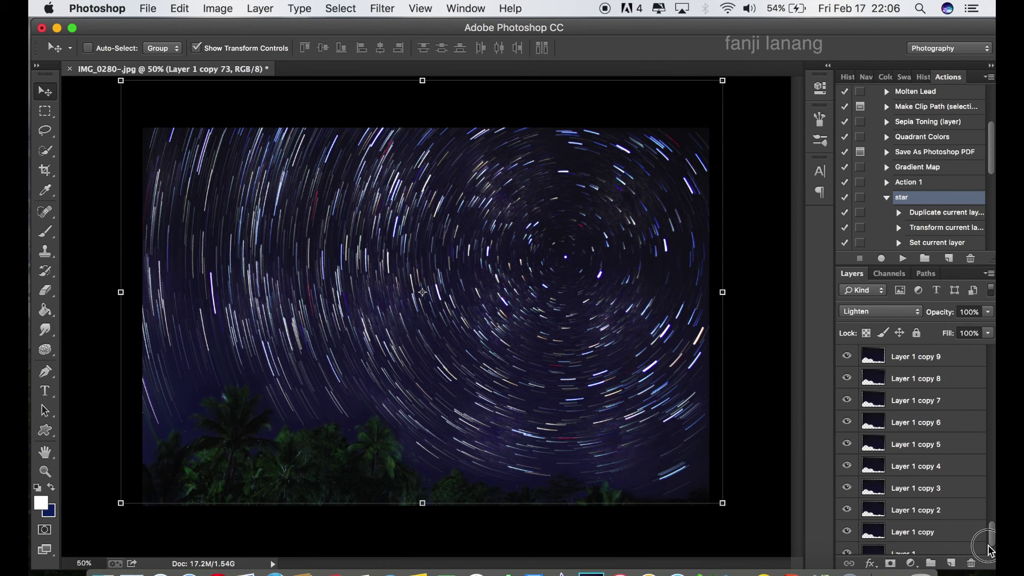
{"action": "left_click", "coordinate": [933, 495], "text": "shift"}
{"action": "right_click", "coordinate": [926, 379]}
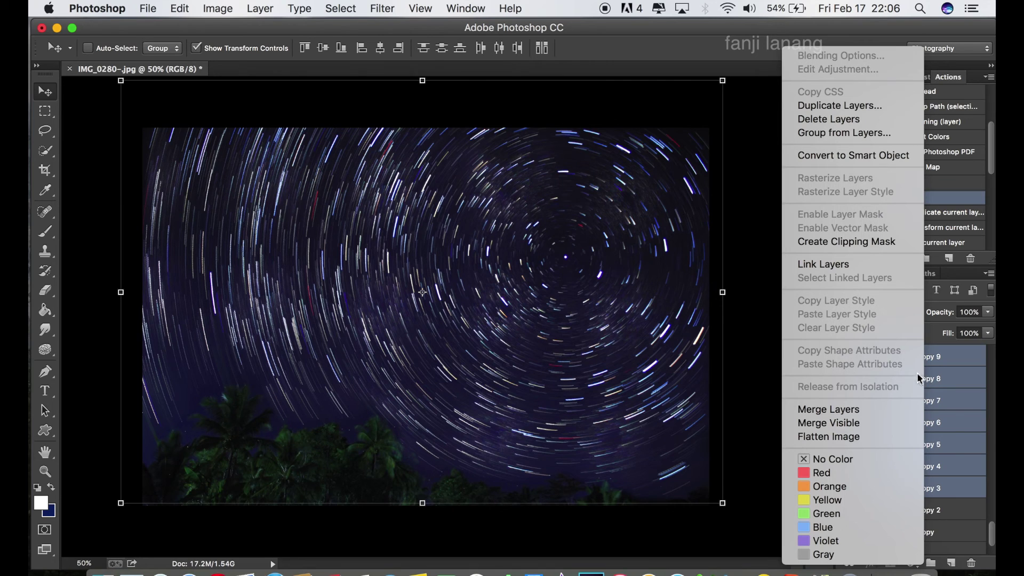
{"action": "left_click", "coordinate": [841, 136]}
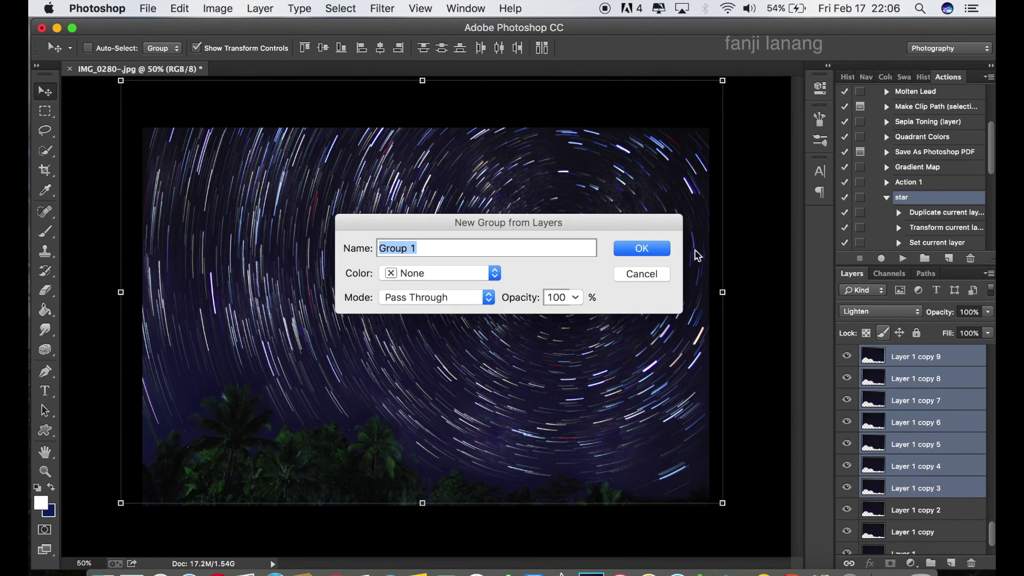
{"action": "left_click", "coordinate": [664, 249]}
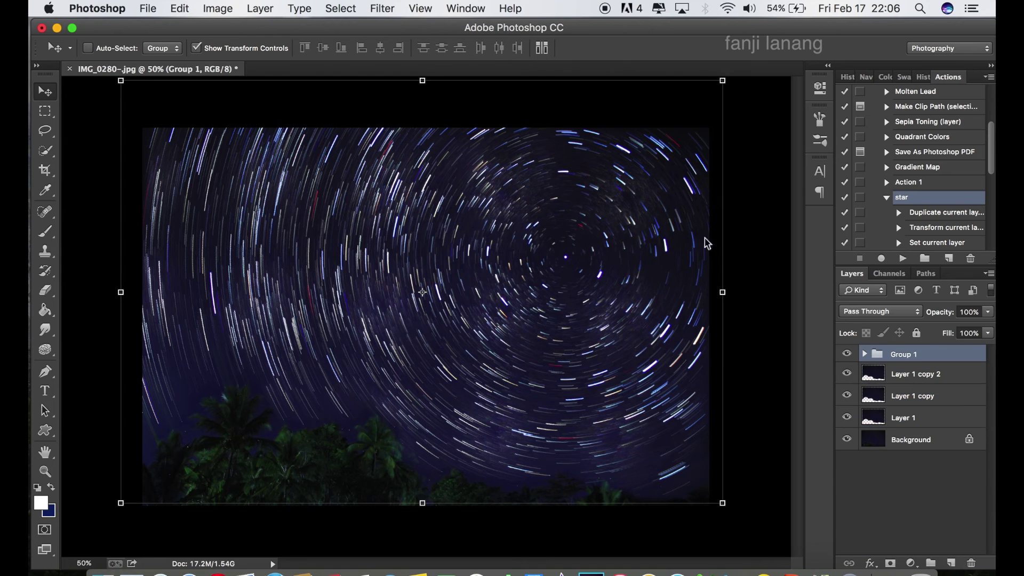
{"action": "left_click", "coordinate": [846, 355]}
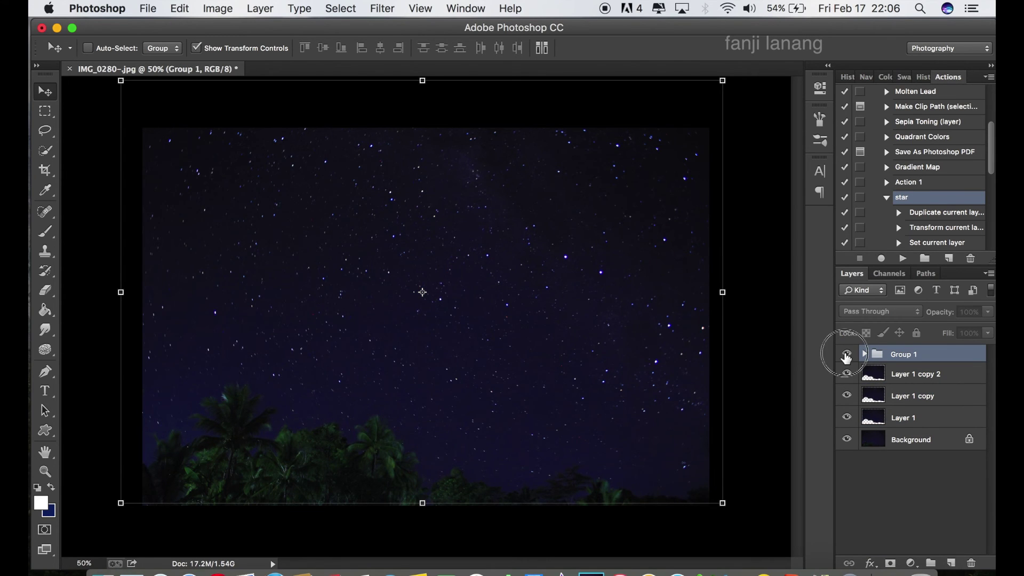
{"action": "left_click", "coordinate": [846, 355]}
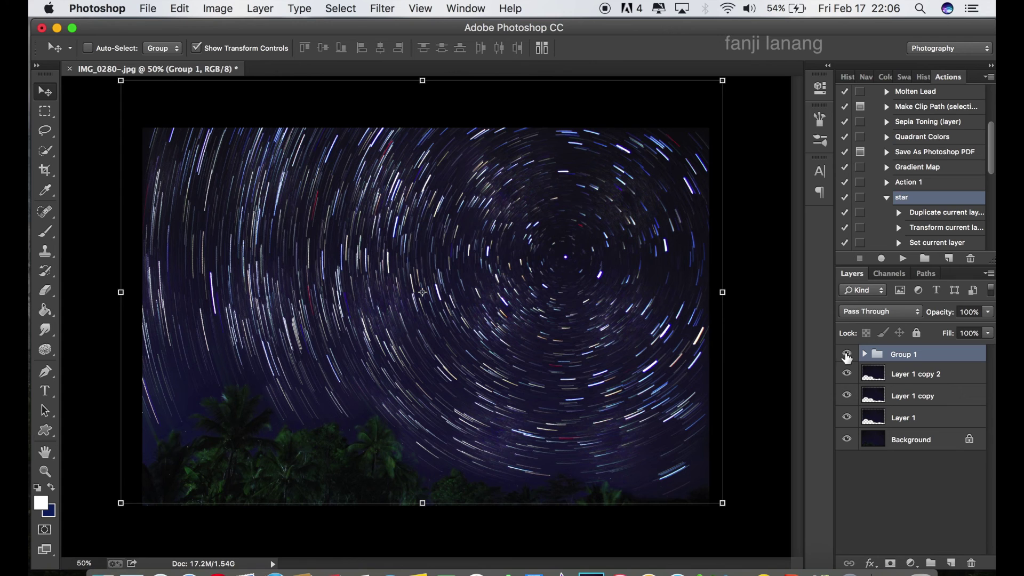
{"action": "left_click", "coordinate": [847, 355]}
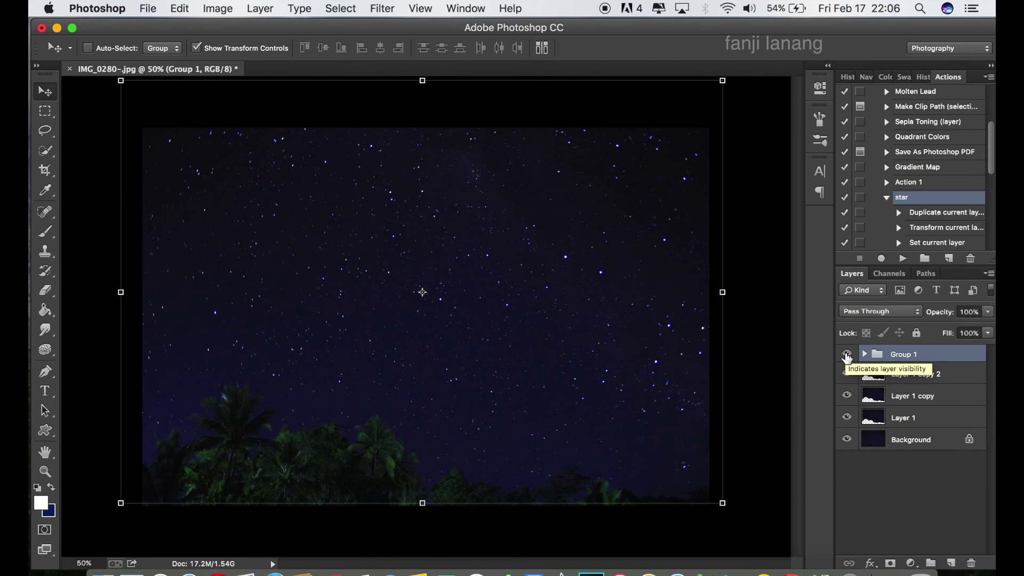
{"action": "left_click", "coordinate": [847, 356]}
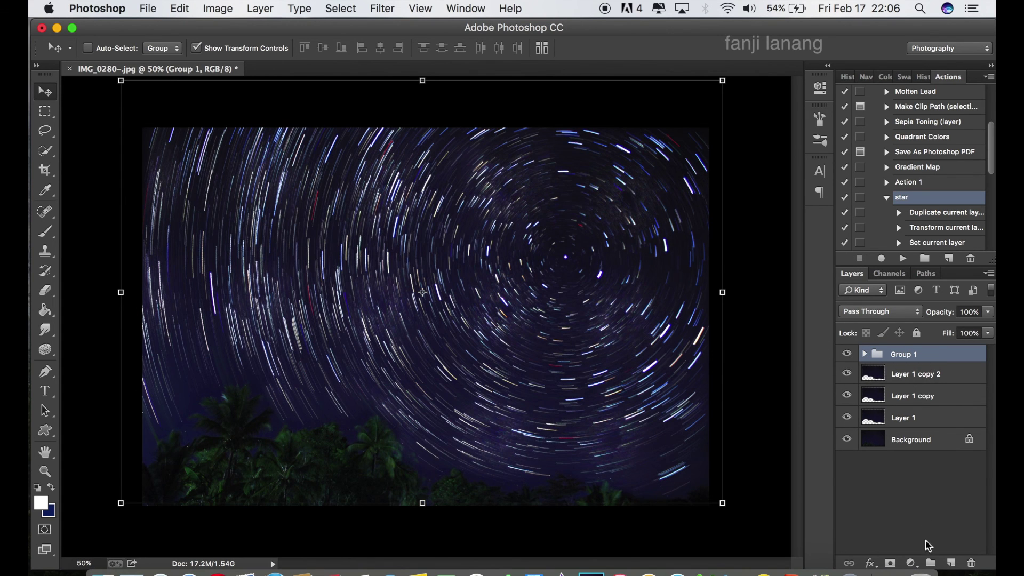
Step: Add a Brightness/Contrast adjustment layer with Brightness 20 and Contrast 25
{"action": "left_click", "coordinate": [913, 565]}
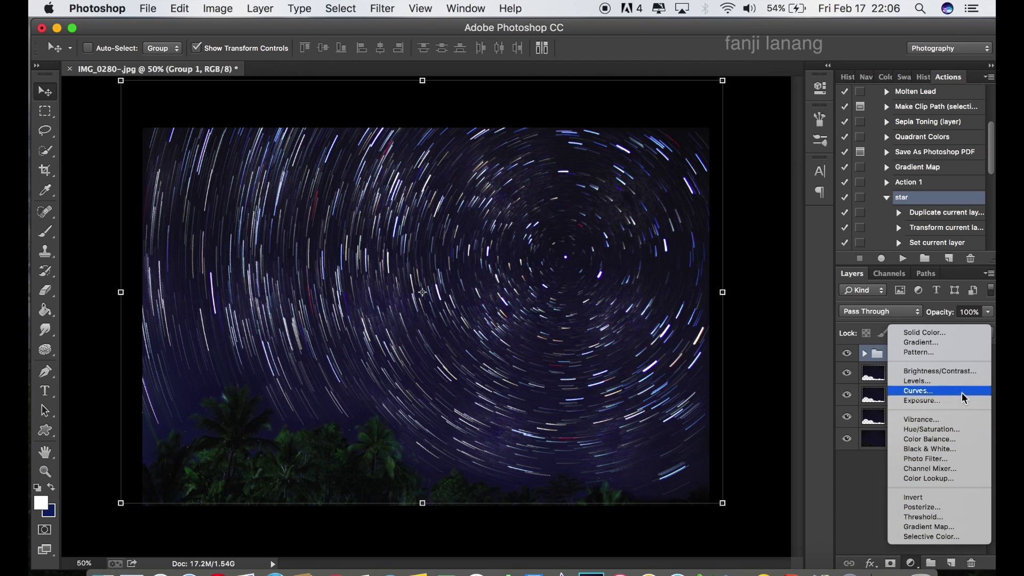
{"action": "left_click", "coordinate": [963, 373]}
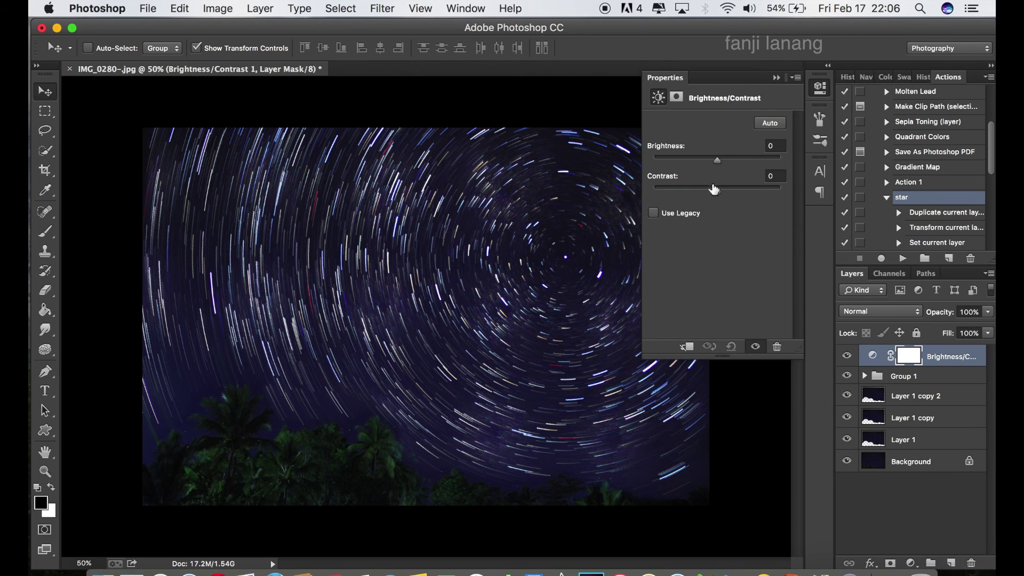
{"action": "left_click_drag", "start_coordinate": [724, 159], "coordinate": [726, 160]}
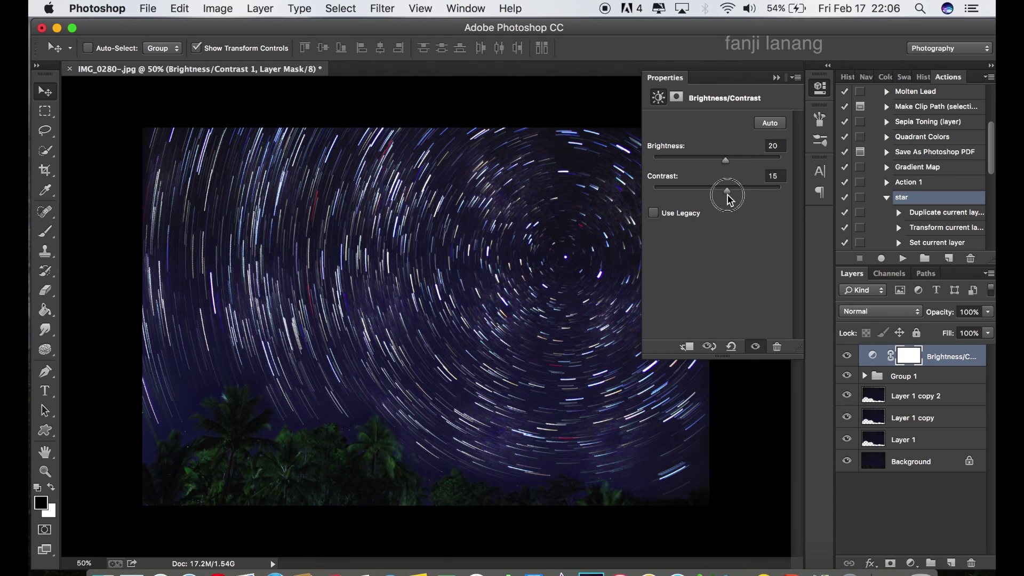
{"action": "left_click_drag", "start_coordinate": [727, 195], "coordinate": [735, 197]}
{"action": "left_click", "coordinate": [784, 176]}
{"action": "type", "text": "2"}
Step: Collapse the Brightness/Contrast Properties panel to reveal the finished star-trail photo above the palm trees
{"action": "left_click", "coordinate": [777, 79]}
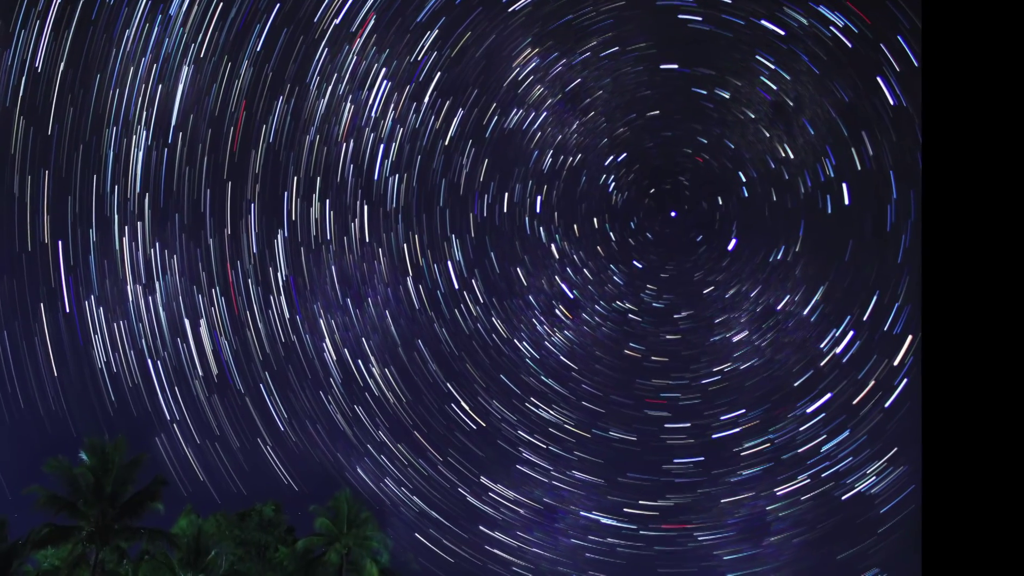